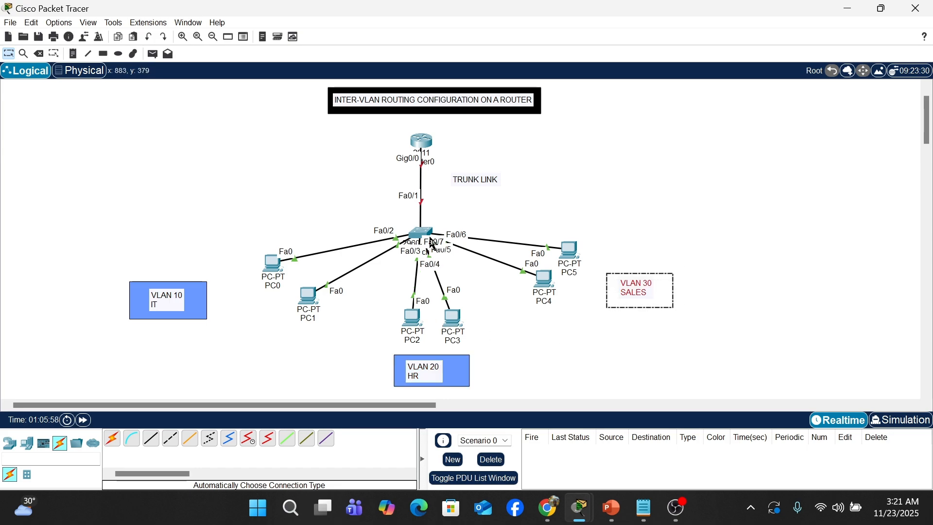
Switch to the Notepad guidelines to read the list of configuration tasks, and return to the Packet Tracer topology
key("alt+Tab")
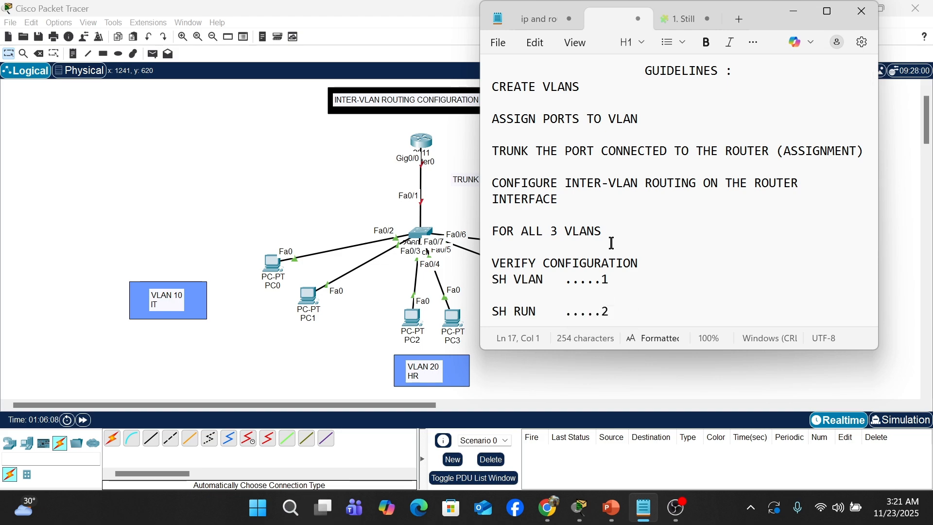
left_click(358, 205)
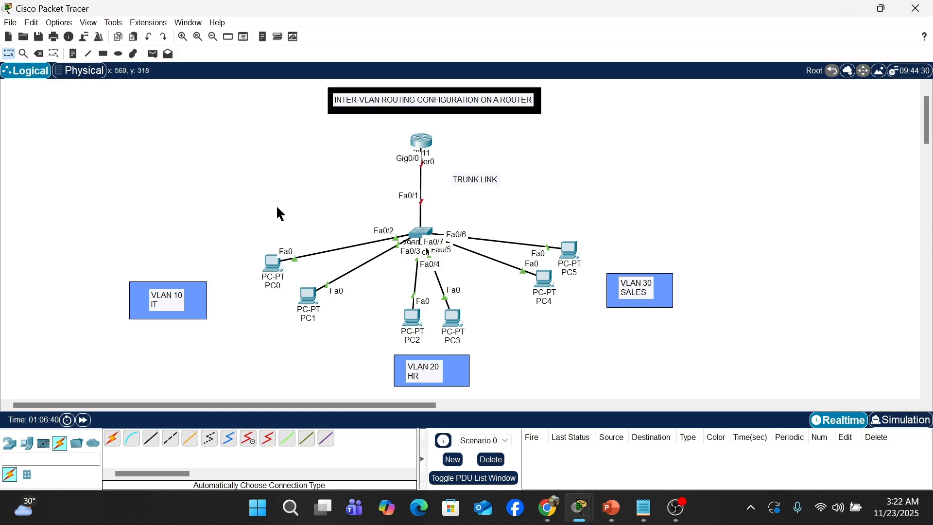
Open the command line of the central switch and enter privileged mode with EN
left_click(422, 234)
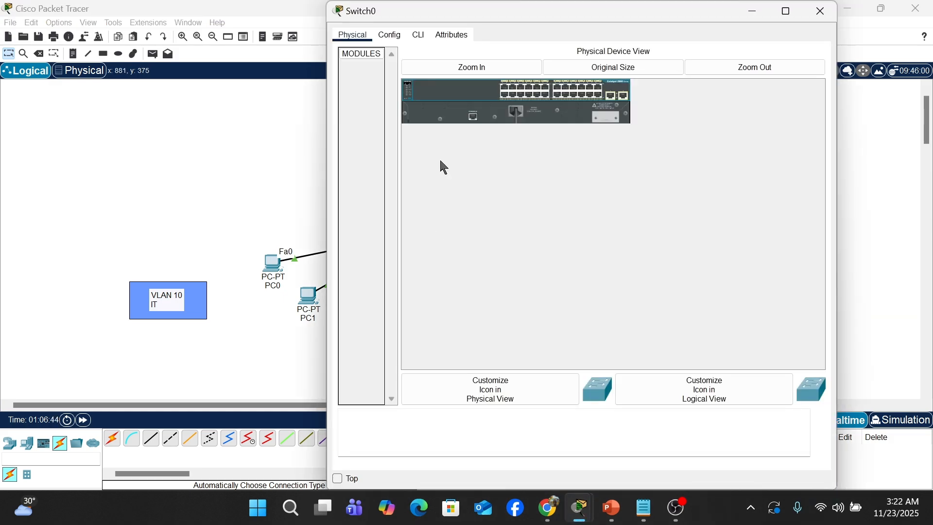
left_click(418, 37)
key("Return")
key("Return")
key("Return")
key("Return")
type("EN")
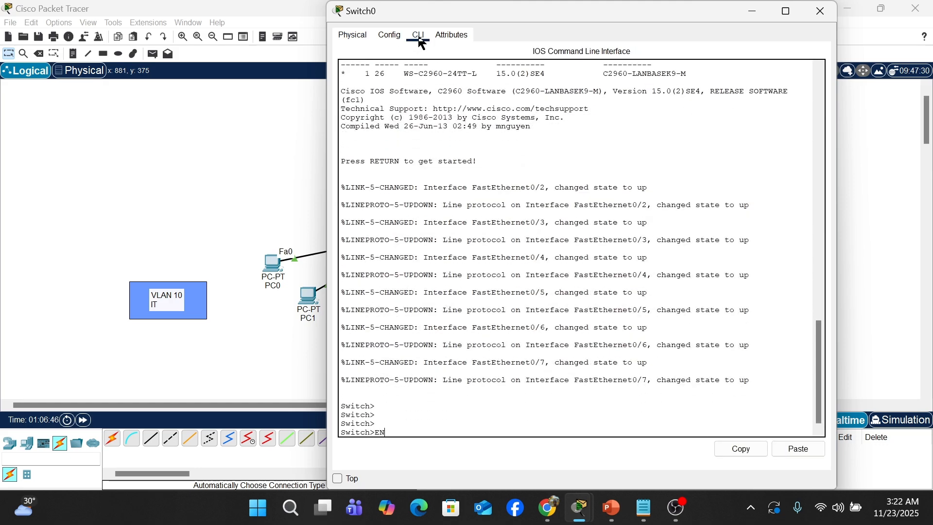
key("Return")
key("Return")
key("Return")
key("Return")
Enter global configuration mode on the switch with CONF T
type("CONF T")
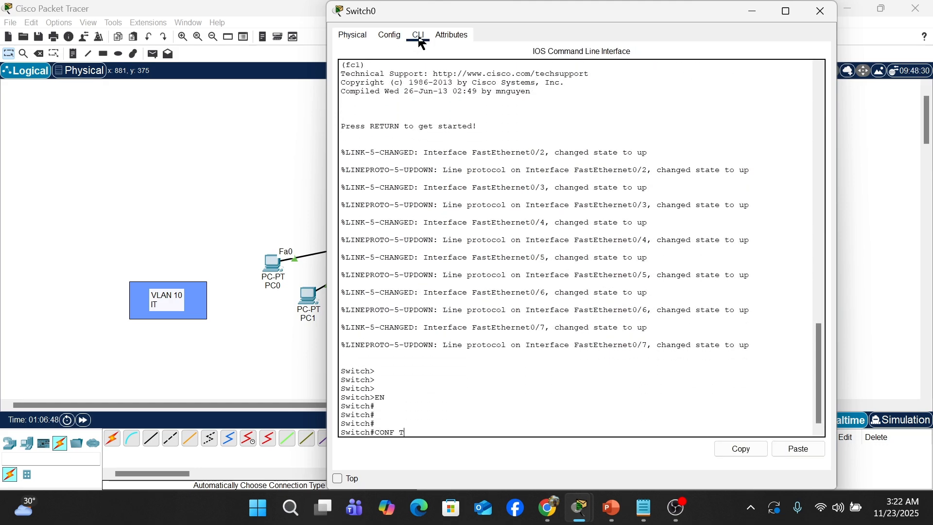
key("Return")
key("Return")
key("Return")
key("Return")
key("Return")
Create VLAN 10 on the switch and name it IT
type("VLAN 10")
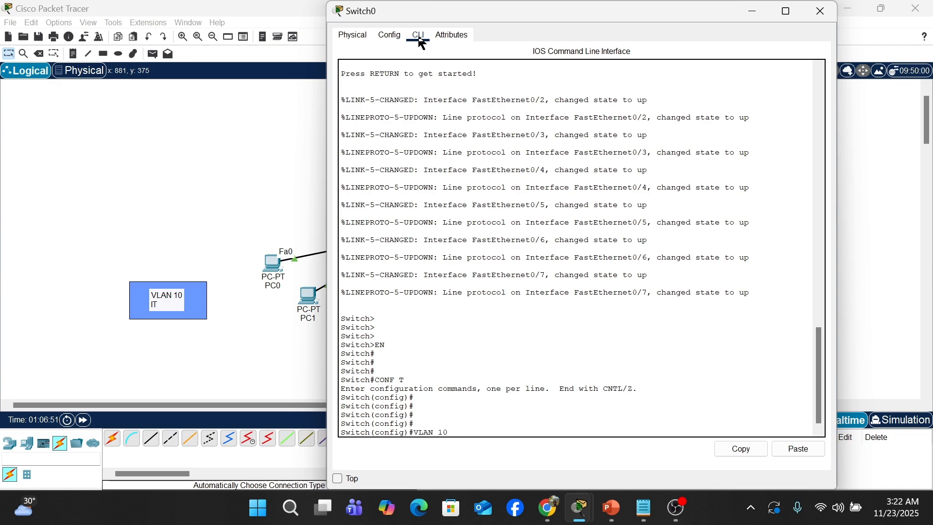
key("Return")
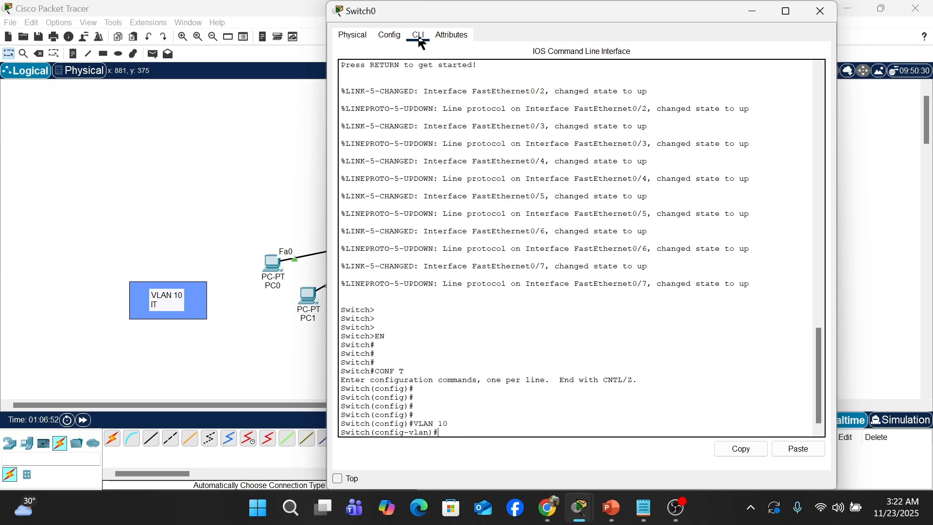
type("NAME IT")
key("Return")
key("Return")
key("Return")
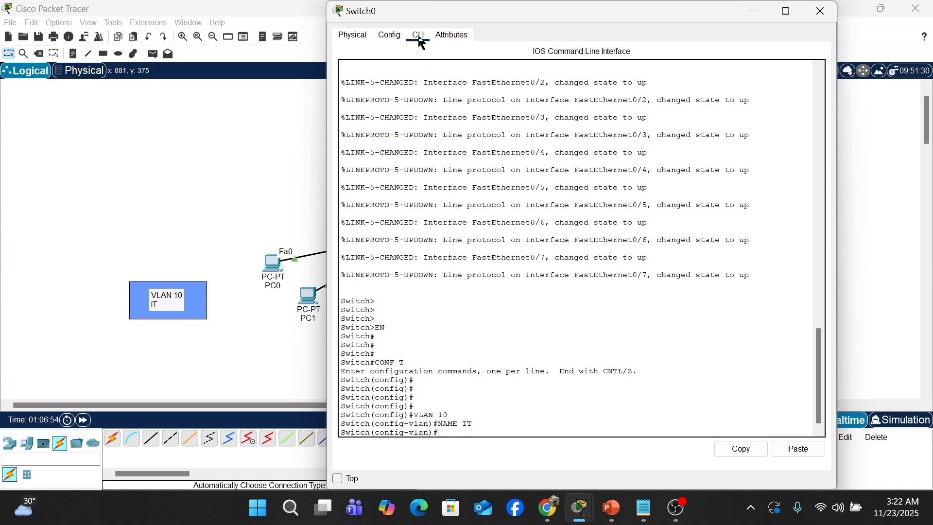
Create VLAN 20 on the switch and name it HR
type("VLAN")
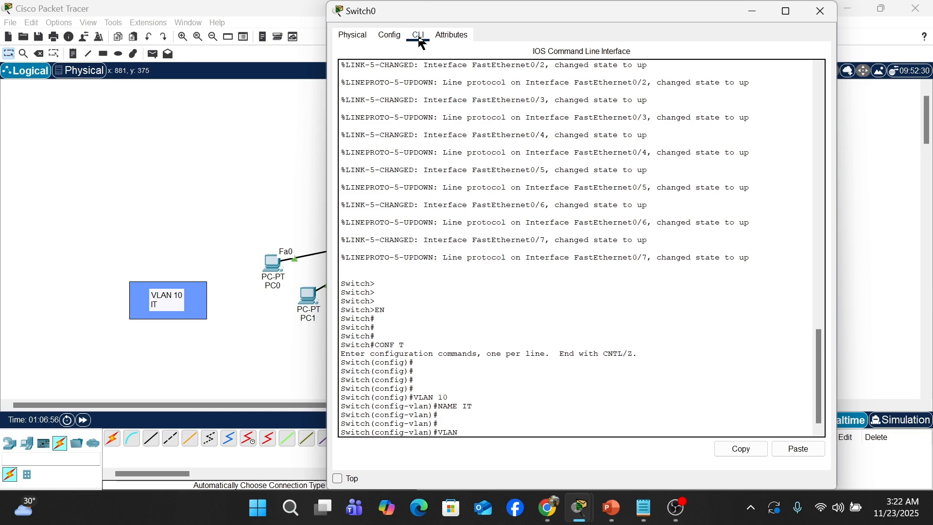
type(" 20")
key("Return")
type("ANME")
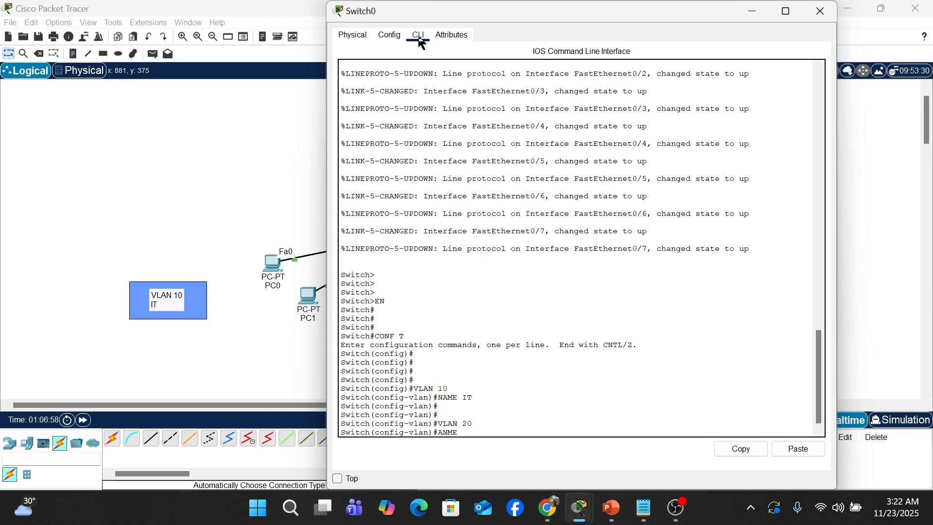
key("BackSpace")
key("BackSpace")
key("BackSpace")
type("NAME HR")
key("Return")
key("Return")
Create VLAN 30 on the switch and name it SALES
type("VL")
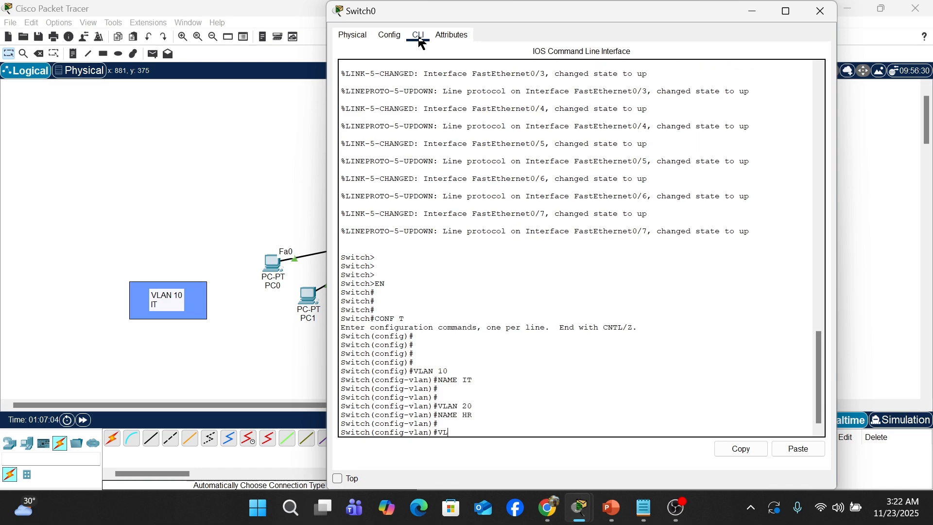
type("AN 30")
key("Return")
type("NAME")
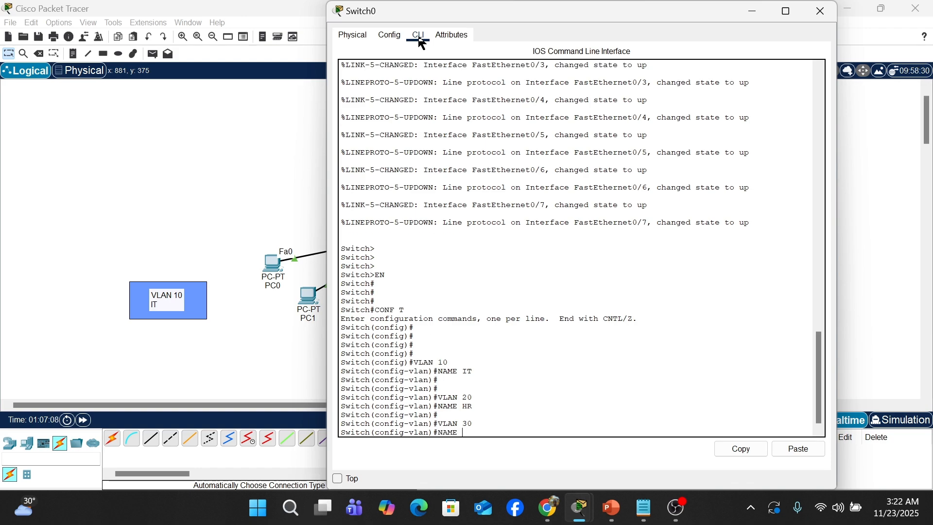
type(" SALES")
key("Return")
key("Return")
key("Return")
key("Return")
Exit VLAN configuration with EX to return to the switch's global configuration mode
type("EX")
key("Return")
key("Return")
key("Return")
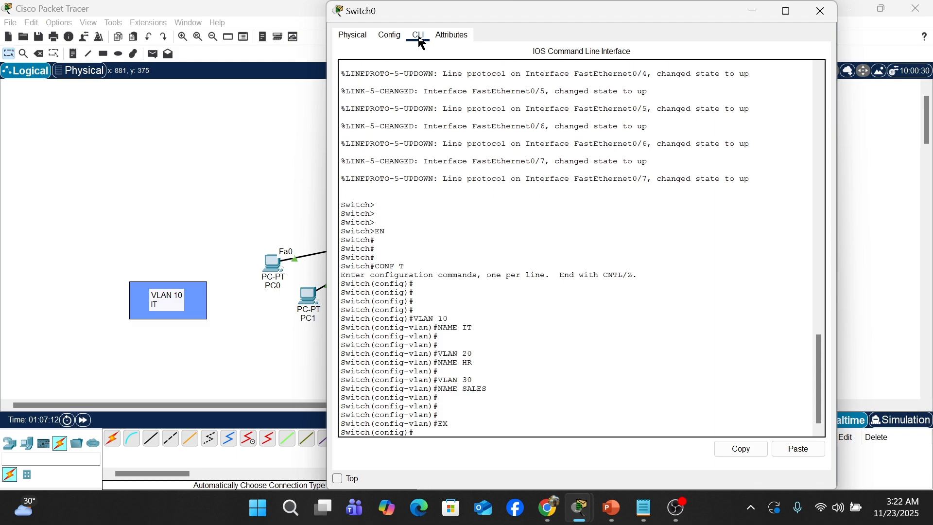
key("Return")
key("Return")
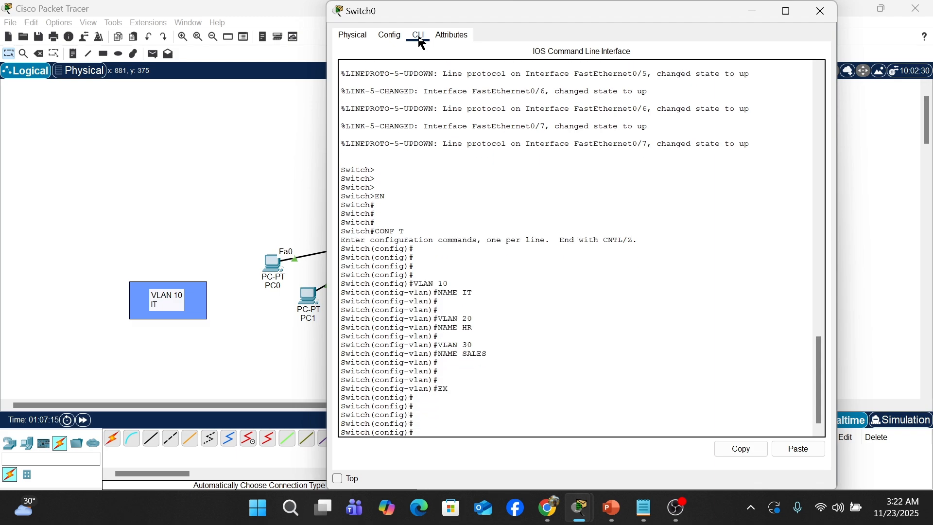
Display the VLAN table with DO SH VLAN and examine the default VLAN's ports and the IT, HR and SALES entries
type("DO SH VLAN")
key("Return")
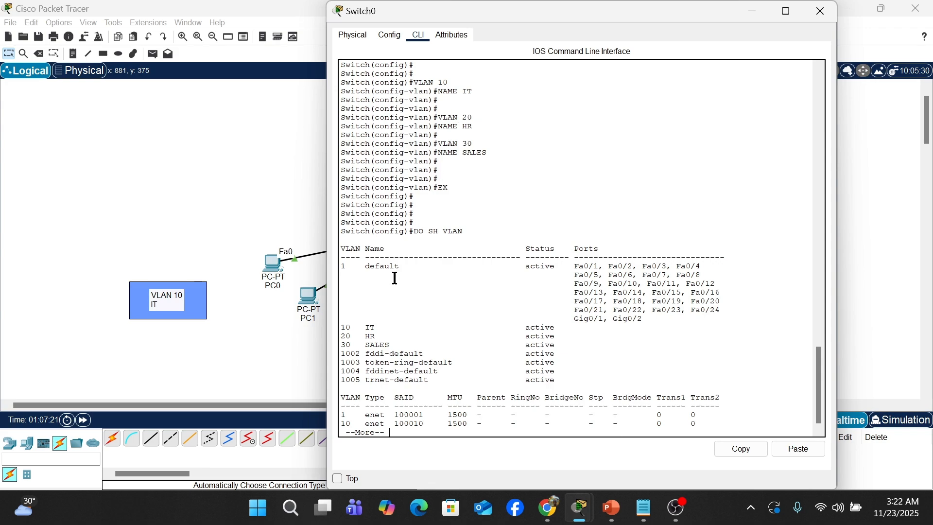
left_click_drag(342, 265, 351, 266)
left_click_drag(558, 267, 613, 318)
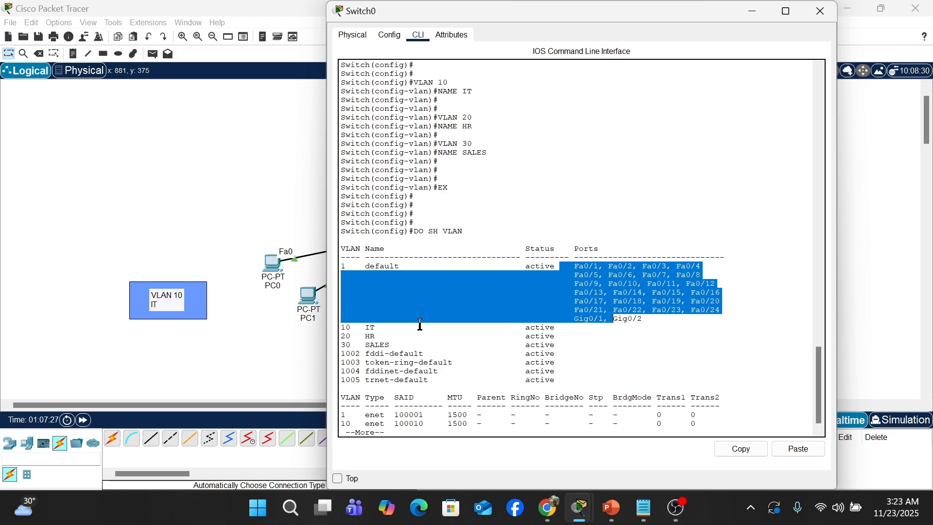
left_click_drag(381, 327, 342, 347)
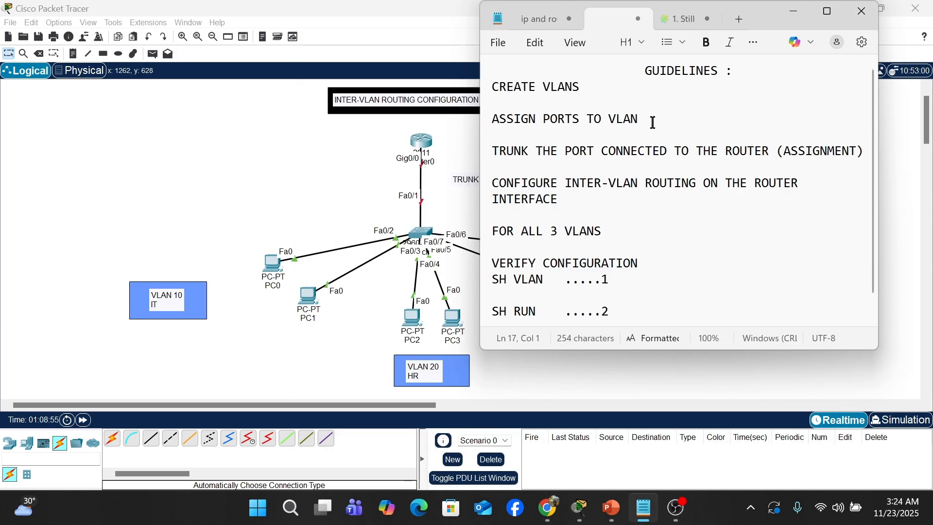
Check the ASSIGN PORTS TO VLAN item in the Notepad guidelines, and return to the Packet Tracer topology
left_click_drag(652, 120, 492, 121)
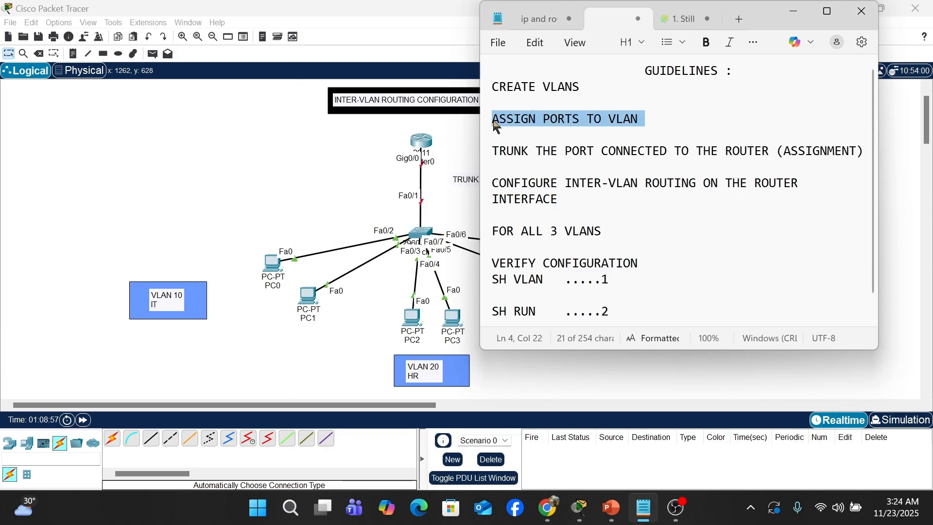
left_click(349, 193)
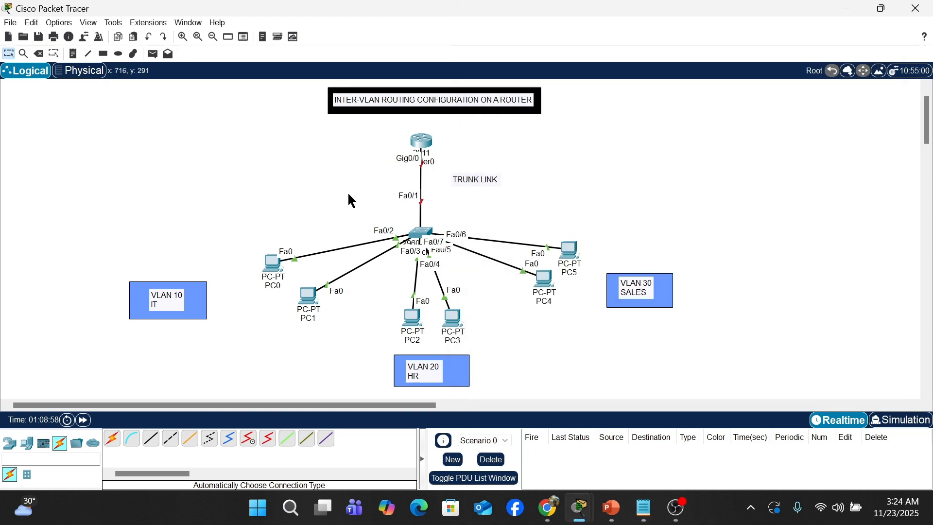
Reopen the switch's command line and leave the paged VLAN listing to get back to the global configuration prompt
left_click(423, 234)
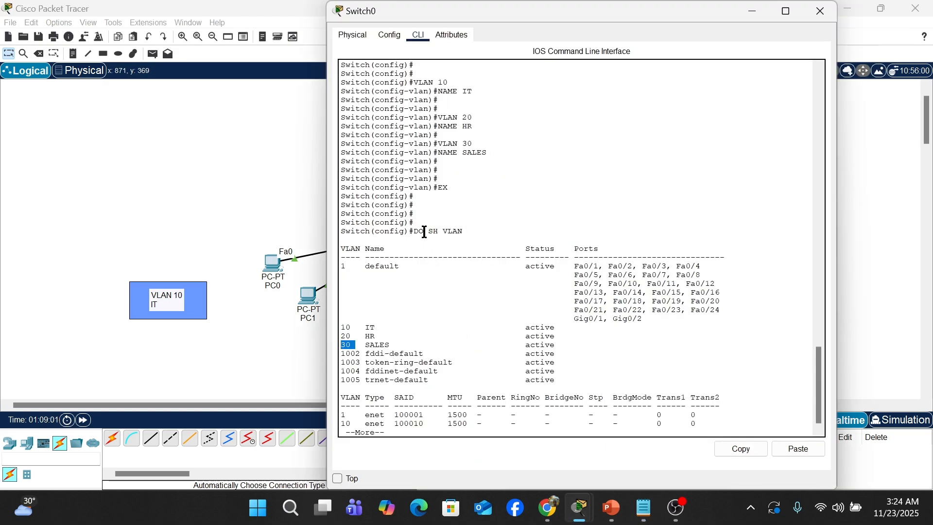
key("Return")
key("Return")
key("Return")
key("Return")
type("EX")
key("Return")
key("Return")
key("Return")
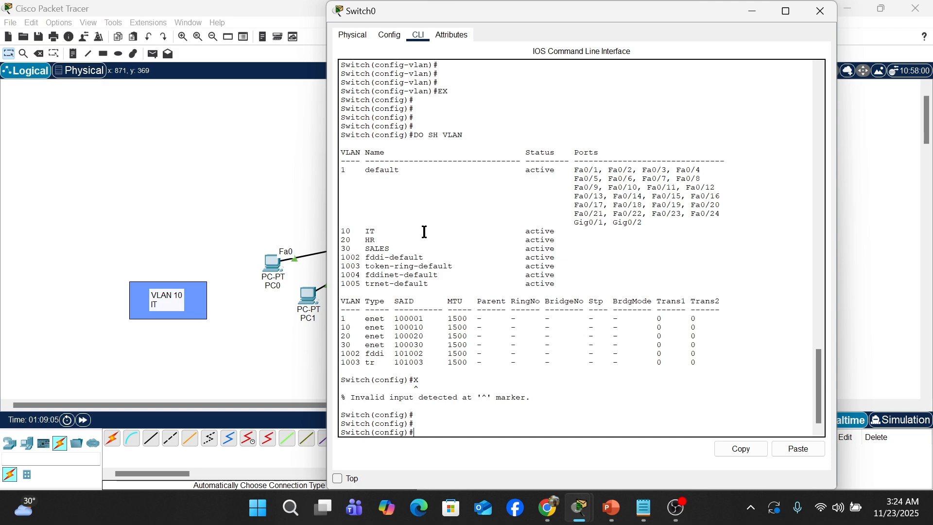
Return to the topology and move PC1 closer to the VLAN 10 IT label, beneath PC0
left_click(284, 186)
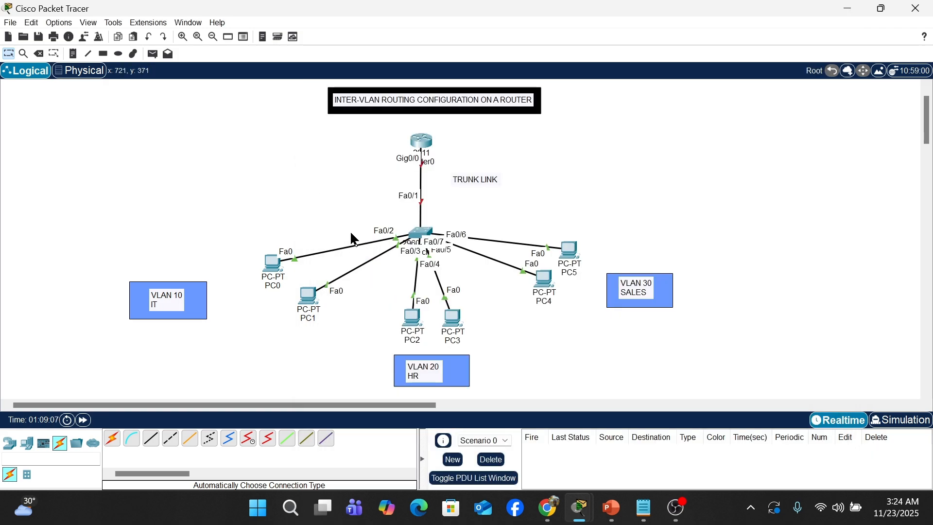
left_click_drag(307, 298, 284, 299)
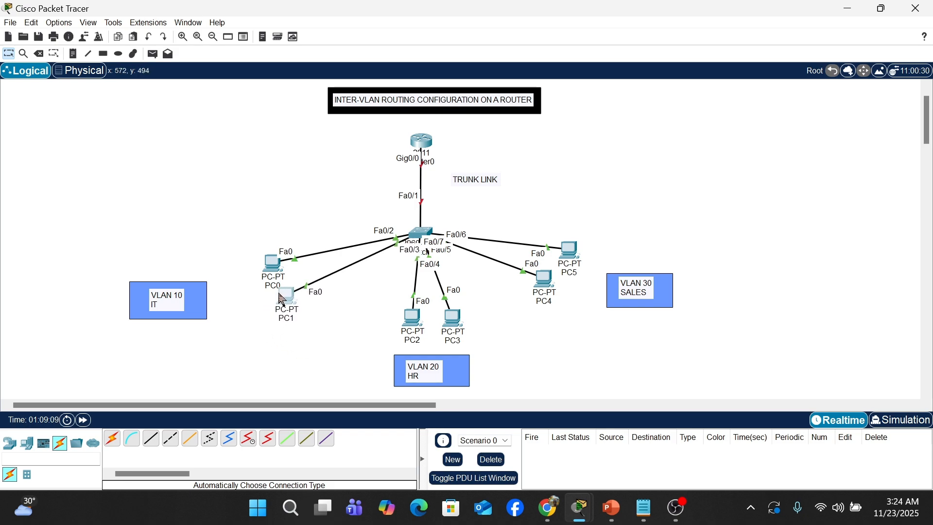
Configure the switch's interface range FA0/2-3 with switchport mode access
left_click(423, 236)
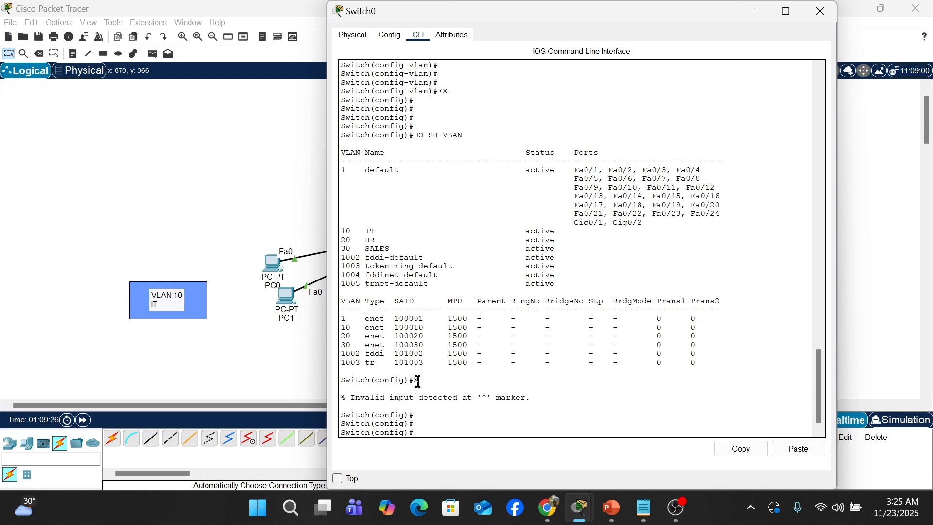
type("INT RANGE FA")
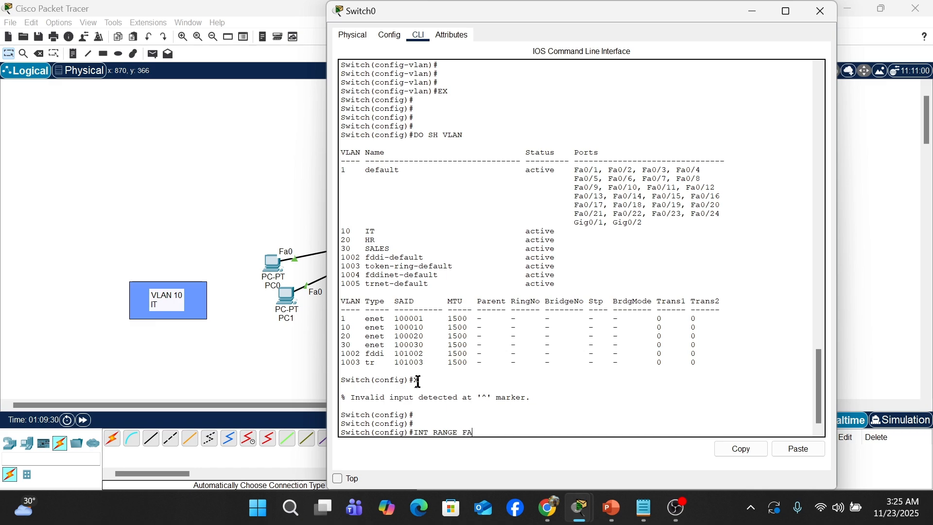
type("0/2-3")
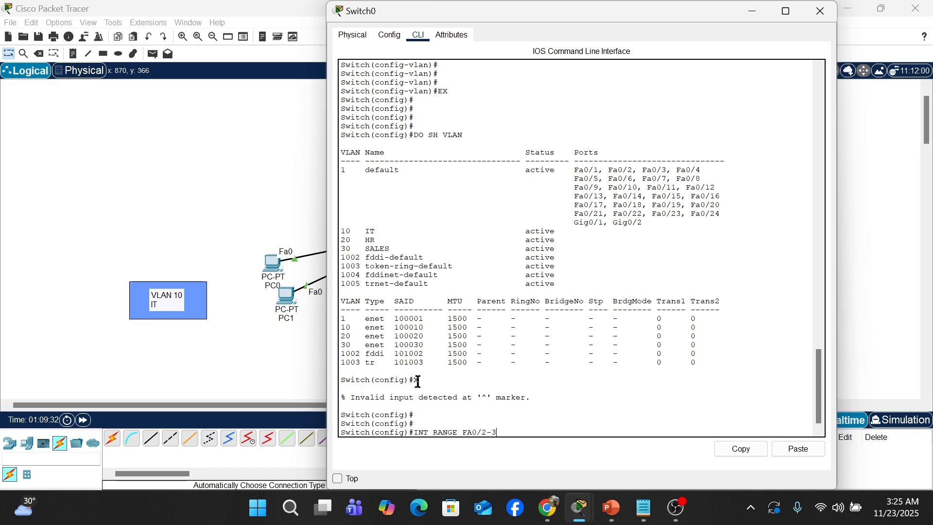
key("Return")
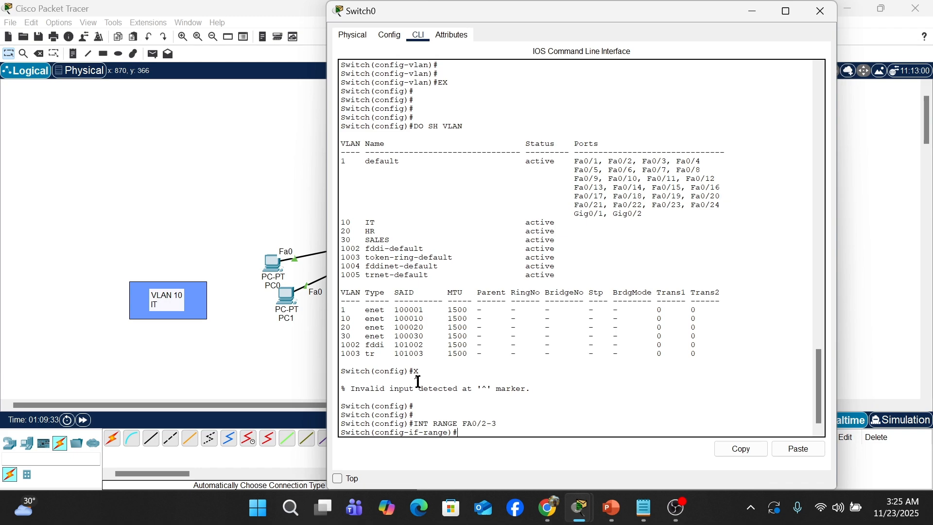
type("SWI")
key("Tab")
type("M")
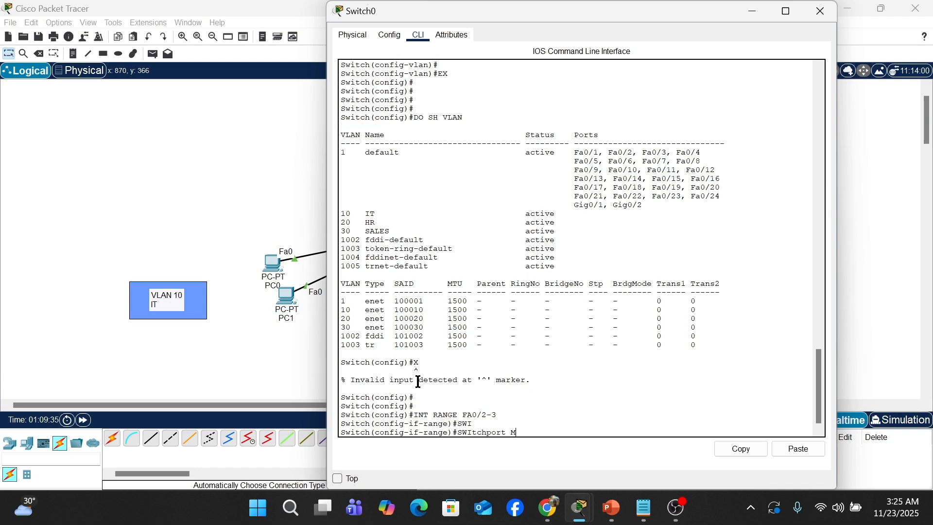
key("Tab")
type("AC")
key("Tab")
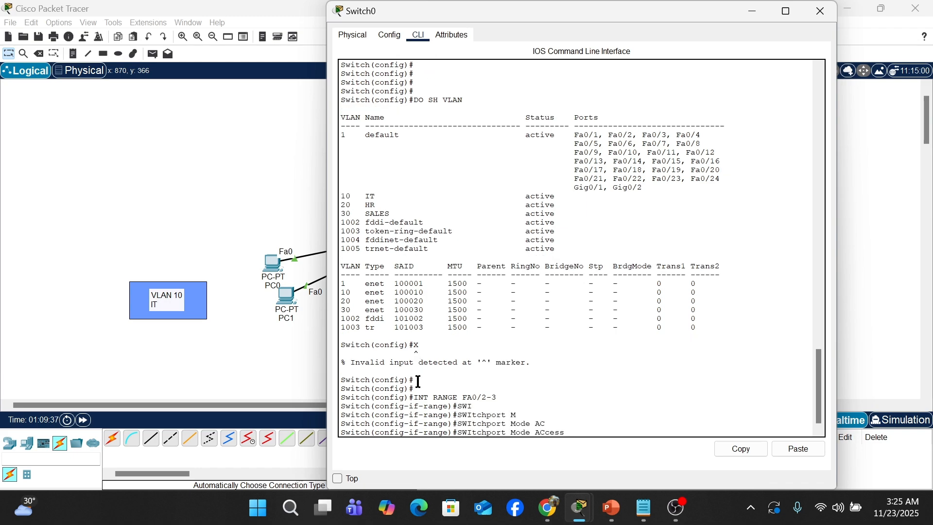
key("Return")
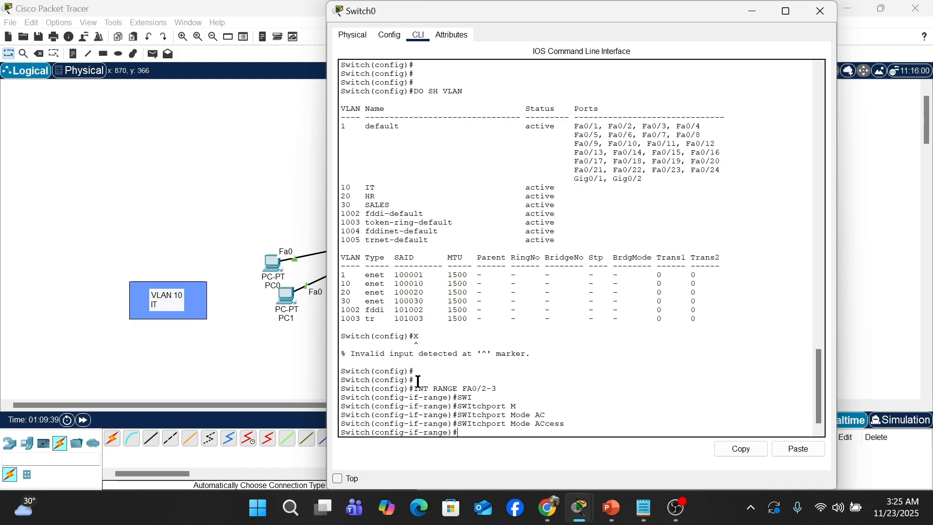
Assign interface range FA0/2-3 to VLAN 10 with the switchport access command
type("SW")
key("Tab")
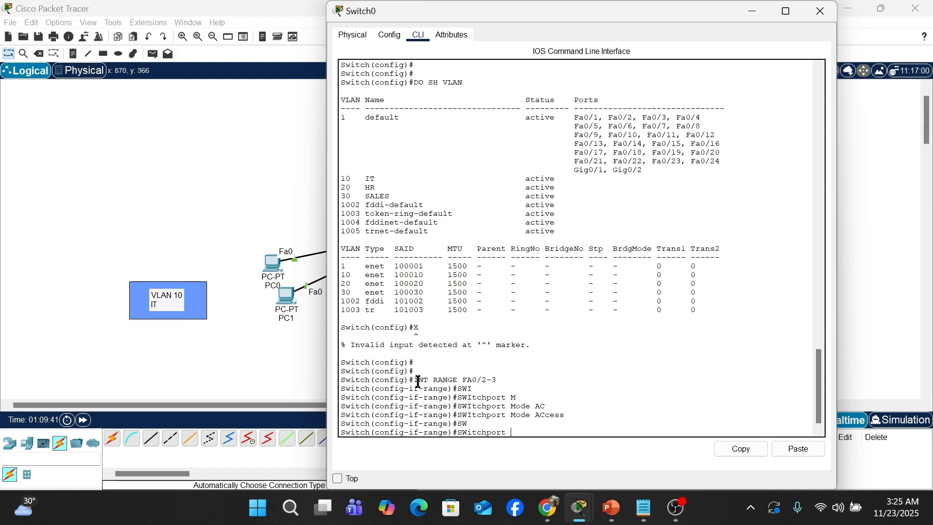
type("ACC")
key("Tab")
type("VLAN ")
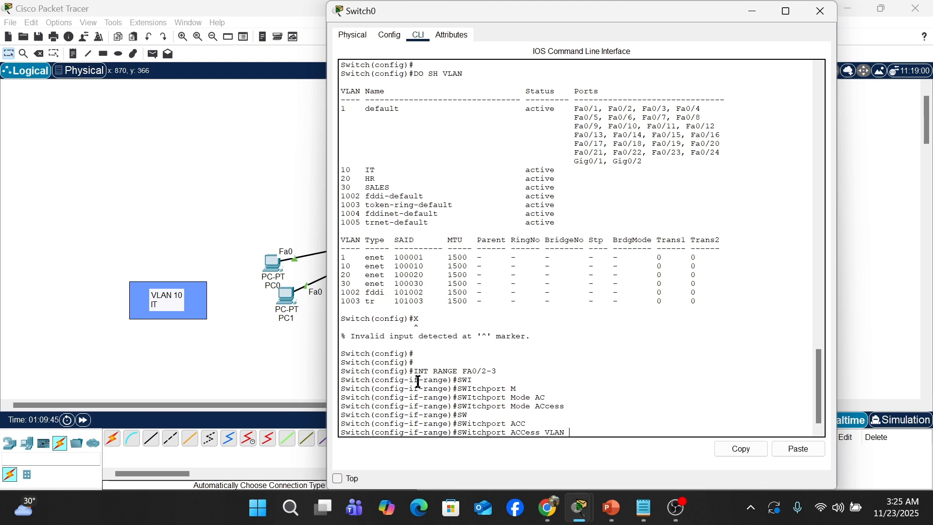
type("10")
key("Return")
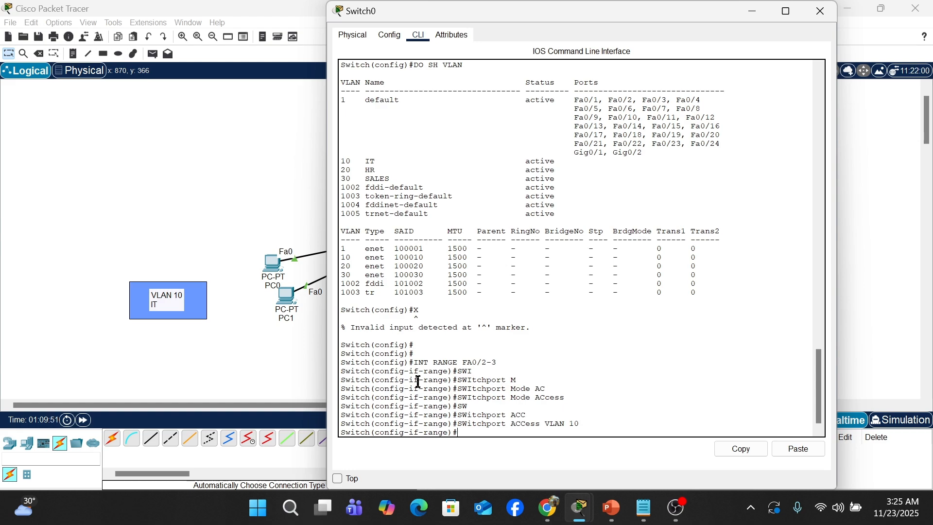
Configure the switch's interface range FA0/4-5 with switchport mode access
key("Up")
key("Up")
key("Up")
key("Up")
key("Up")
key("Up")
key("Up")
key("Up")
key("BackSpace")
type("4-")
key("Return")
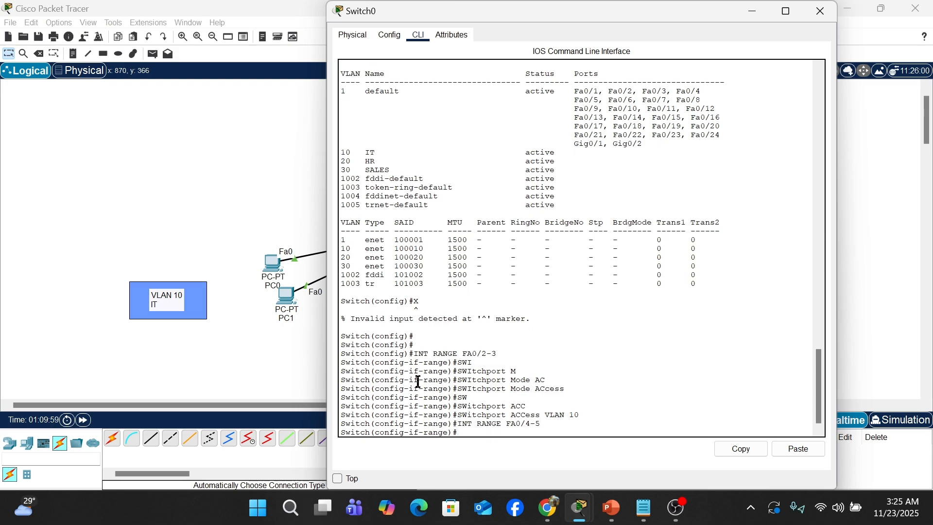
type("SWI")
key("Tab")
type("M")
key("Tab")
type("AC")
key("Tab")
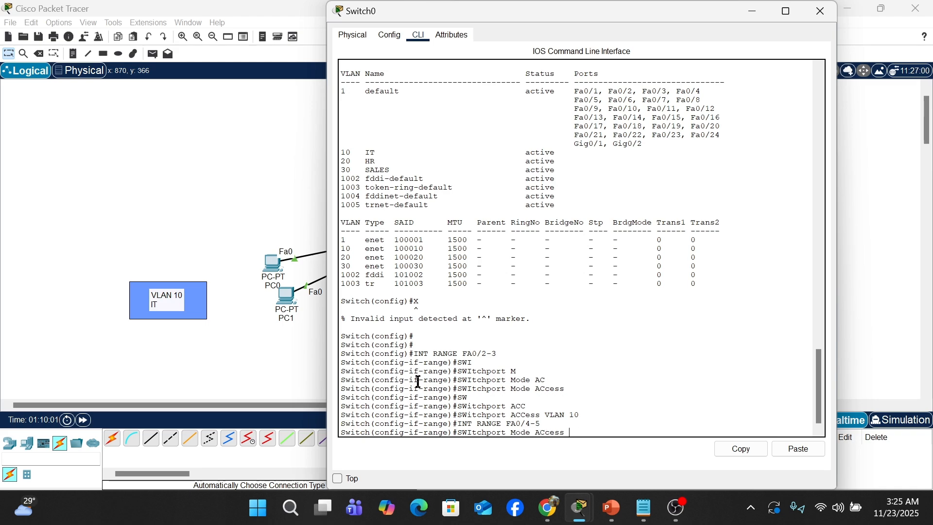
key("Return")
Assign interface range FA0/4-5 to VLAN 20 with the switchport access command
key("Up")
key("Up")
key("Up")
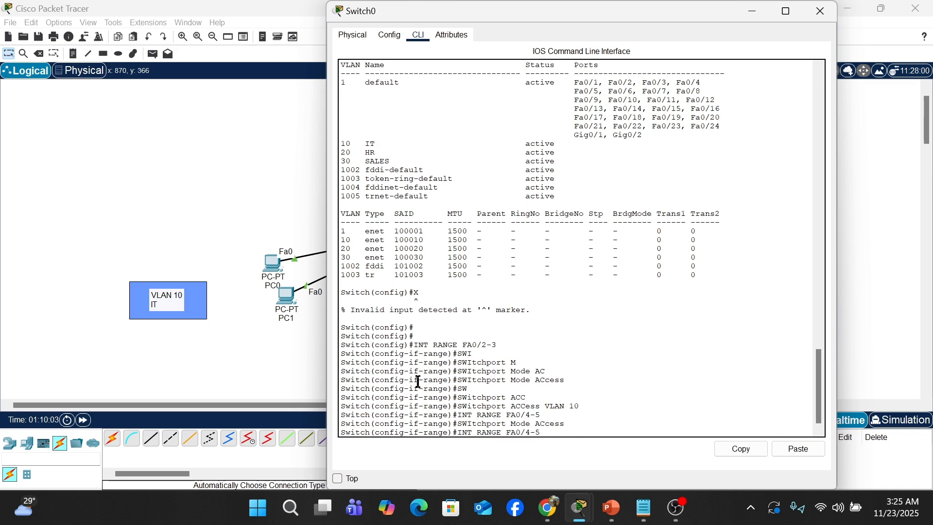
key("BackSpace")
key("BackSpace")
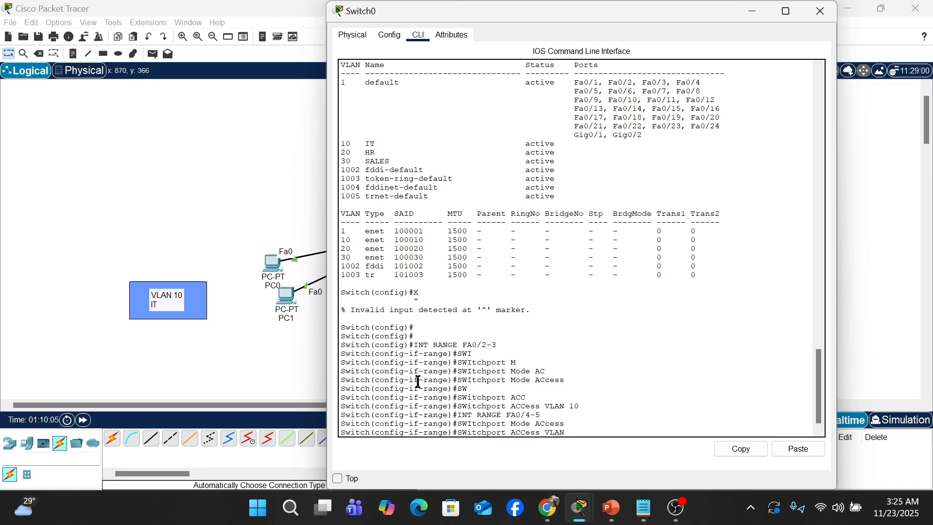
type("20")
key("Return")
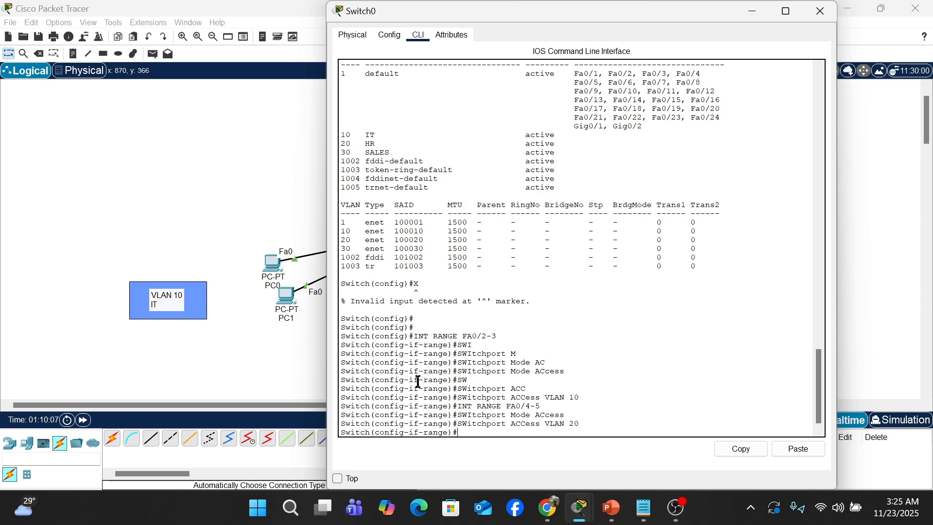
key("Return")
Configure the switch's interface range FA0/6-7 with switchport mode access
key("Up")
key("Up")
key("Up")
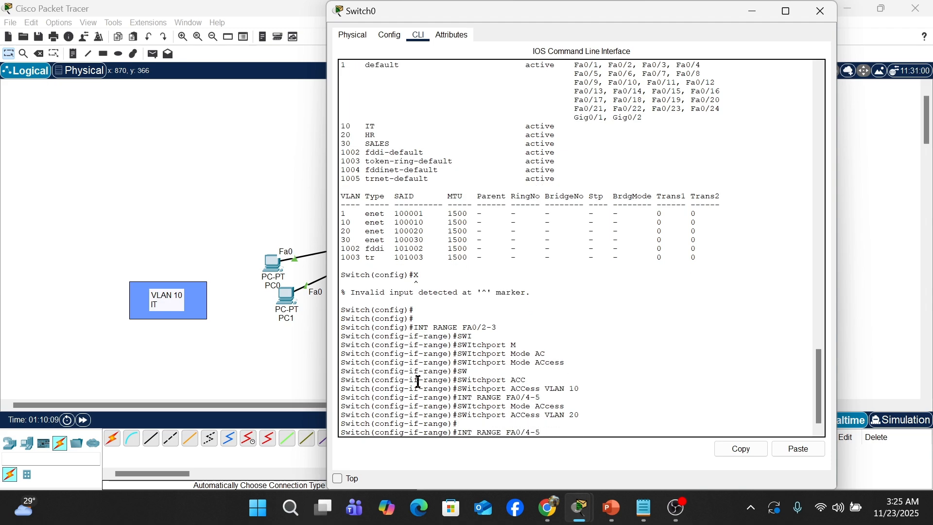
key("BackSpace")
key("BackSpace")
key("BackSpace")
type("6-7")
key("Return")
key("Up")
key("Up")
key("Up")
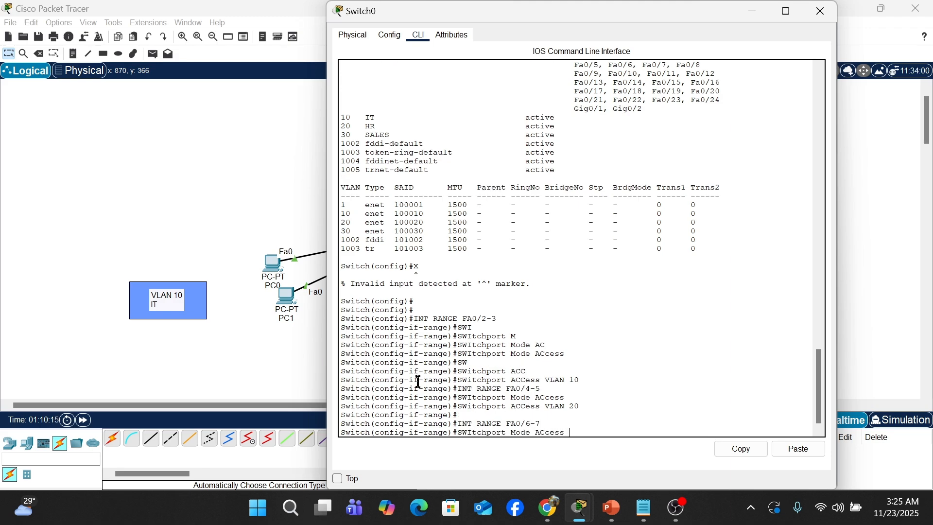
key("Return")
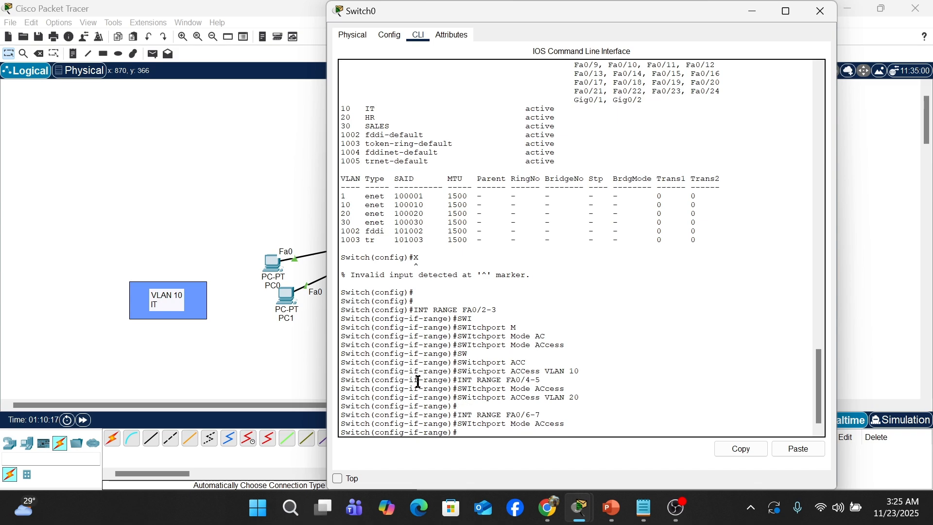
Assign interface range FA0/6-7 to VLAN 30 and exit to the switch's global configuration mode
key("Up")
key("Up")
key("Up")
key("BackSpace")
key("BackSpace")
type("30")
key("Return")
key("Return")
key("Return")
key("Return")
type("EX")
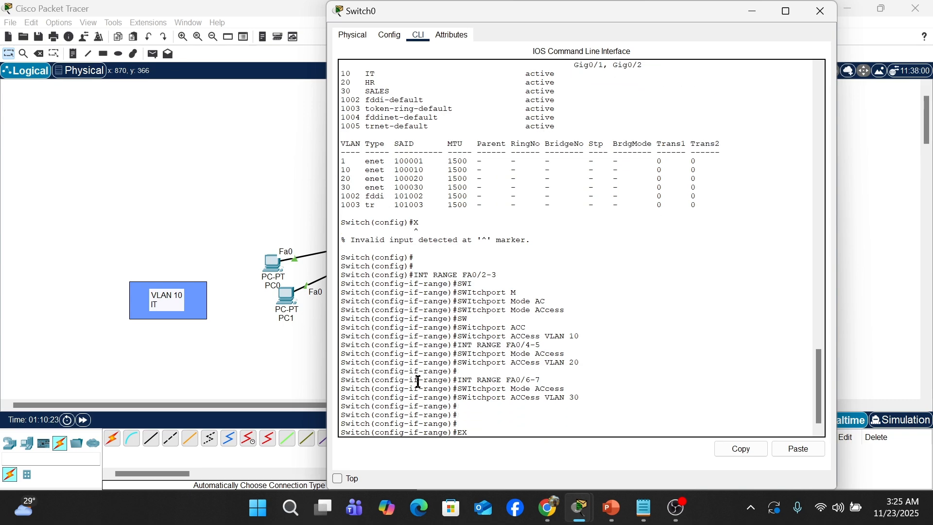
key("Return")
key("Return")
key("Return")
key("Return")
key("Return")
key("Return")
Display the switch's VLAN table with DO SH VLAN to check the port assignments
type("DO SH")
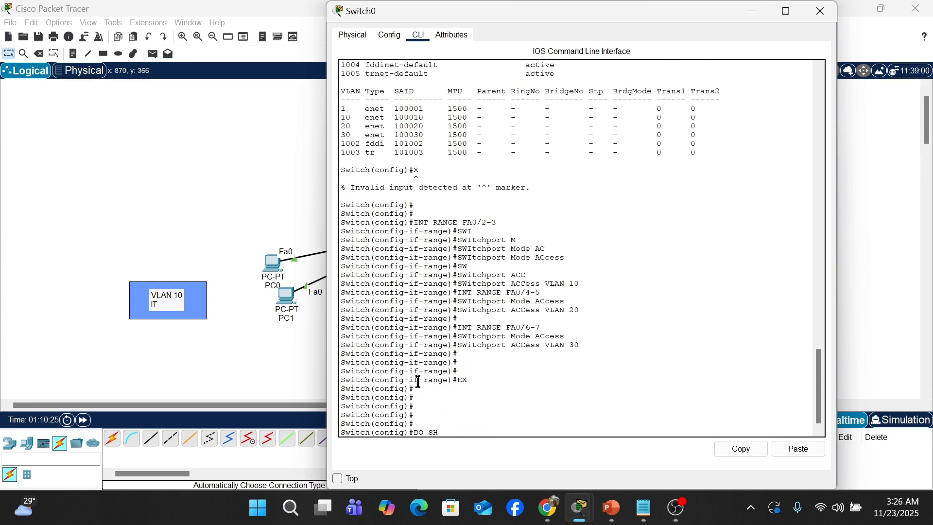
type(" VLAN")
key("Return")
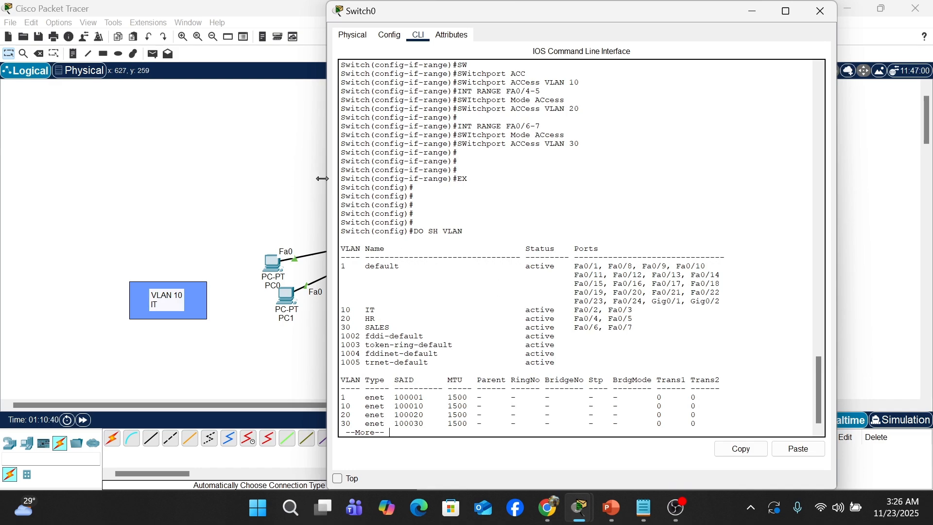
Switch to the Notepad guidelines, highlight "(ASSIGNMENT)" on the router port trunking line, and return to the topology
left_click(644, 509)
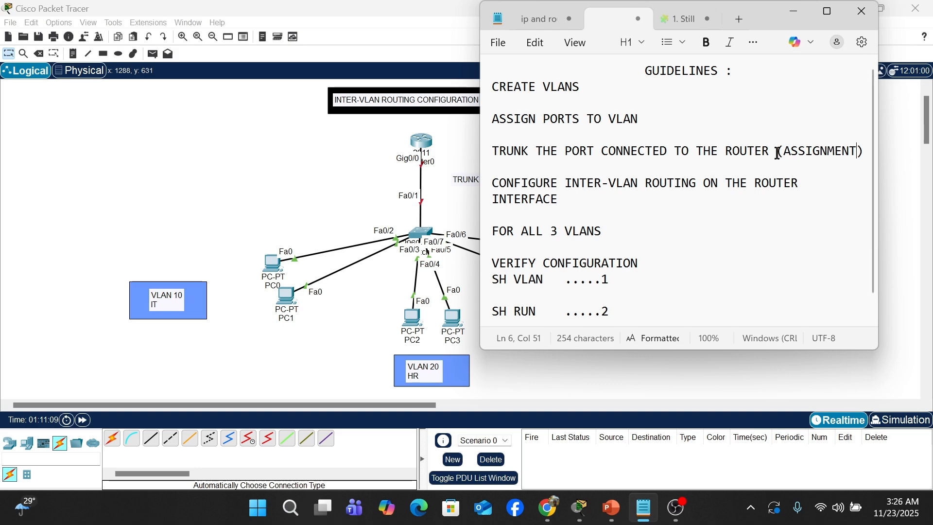
left_click_drag(777, 151, 865, 154)
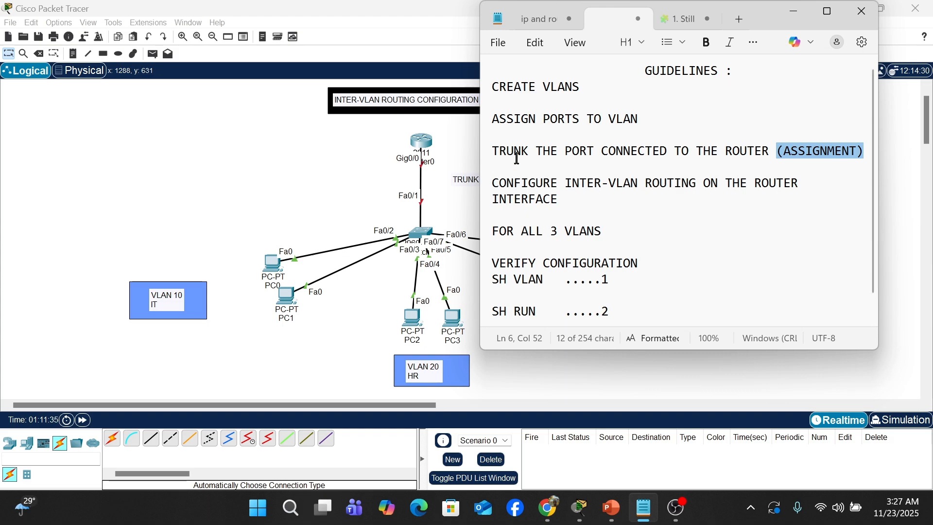
left_click(422, 143)
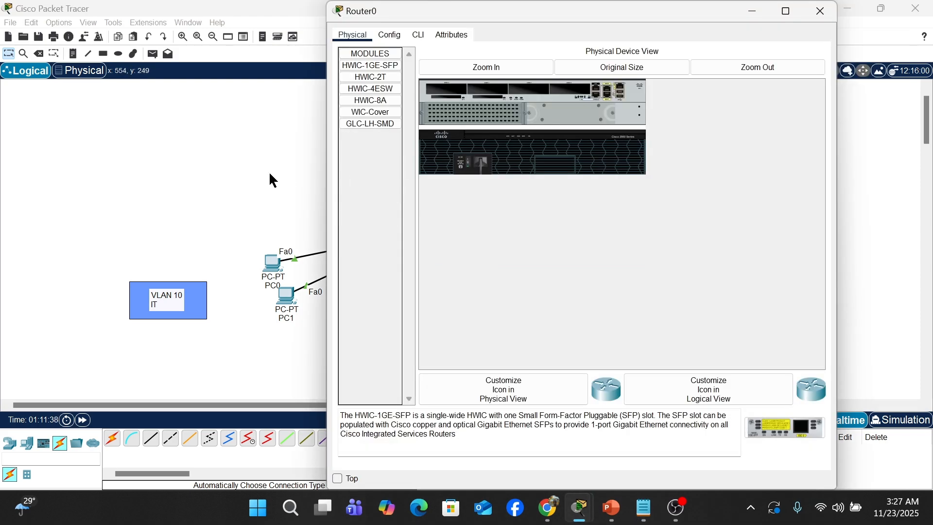
left_click(269, 172)
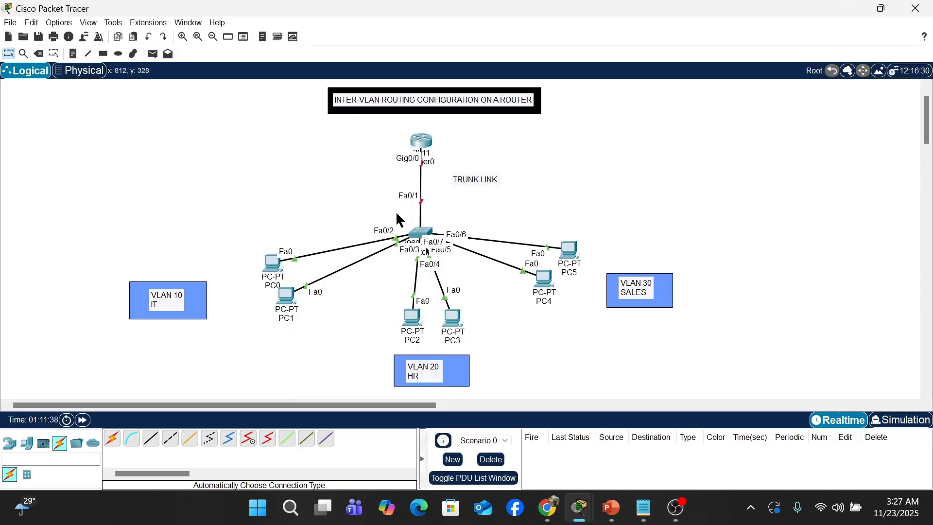
Reopen Switch0's command line and finish the paged VLAN listing to get back to the global configuration prompt
left_click(422, 235)
key("space")
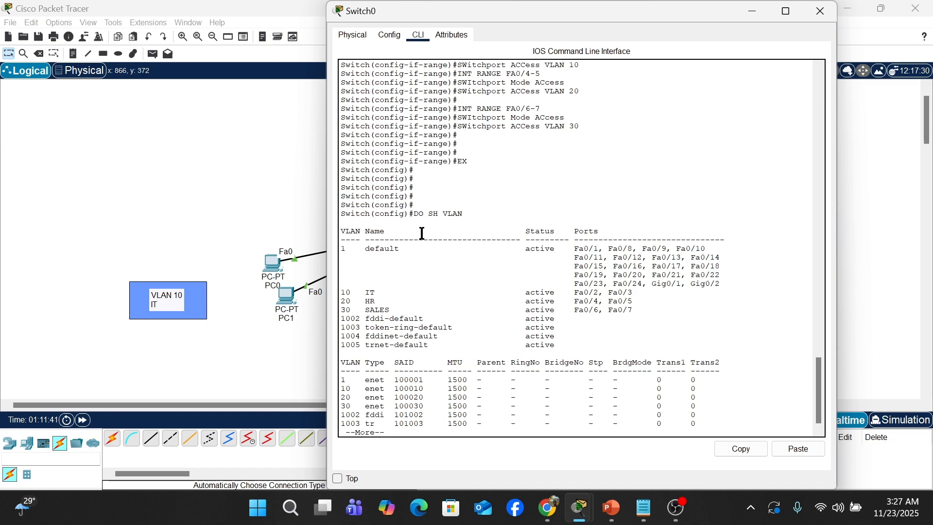
type("X")
key("Return")
key("Return")
key("Return")
key("Return")
key("Return")
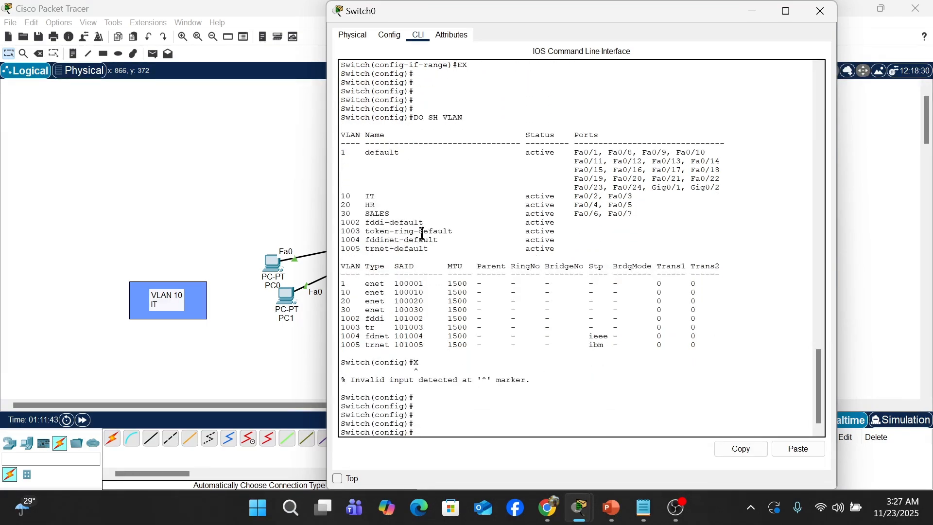
Configure switch interface FA0/1 with switchport mode trunk and exit to global configuration mode
type("INT FA0/1")
key("Return")
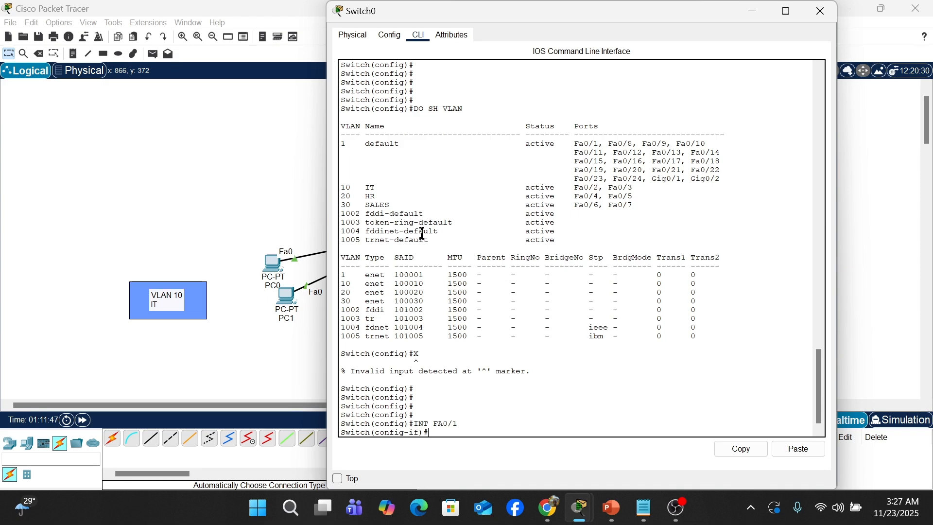
type("SW")
key("Tab")
type("MODE")
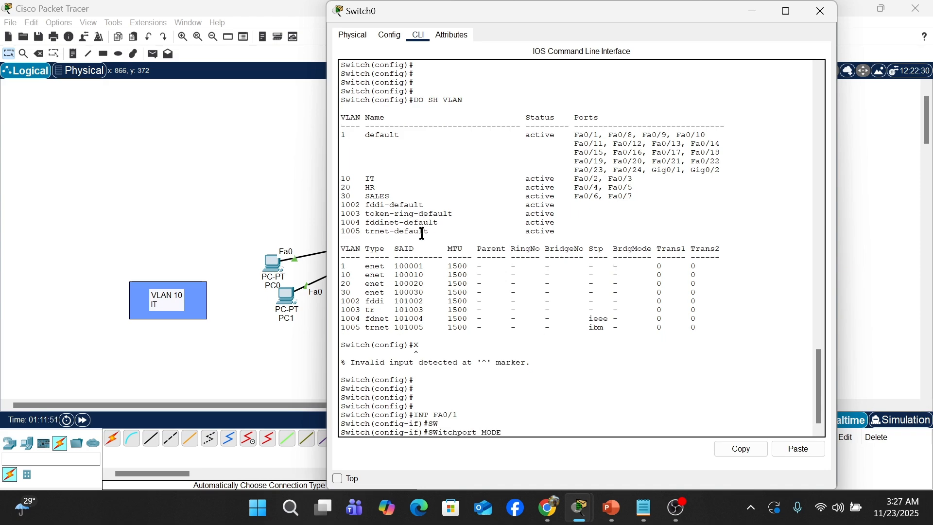
type(" TRUNK")
key("Return")
key("Return")
key("Return")
key("Return")
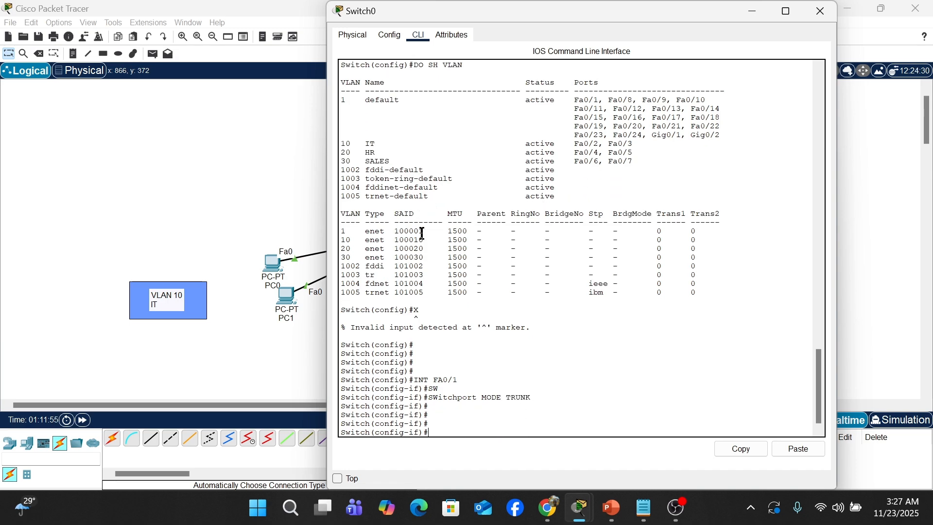
type("EX")
key("Return")
key("Return")
key("Return")
key("Return")
key("Return")
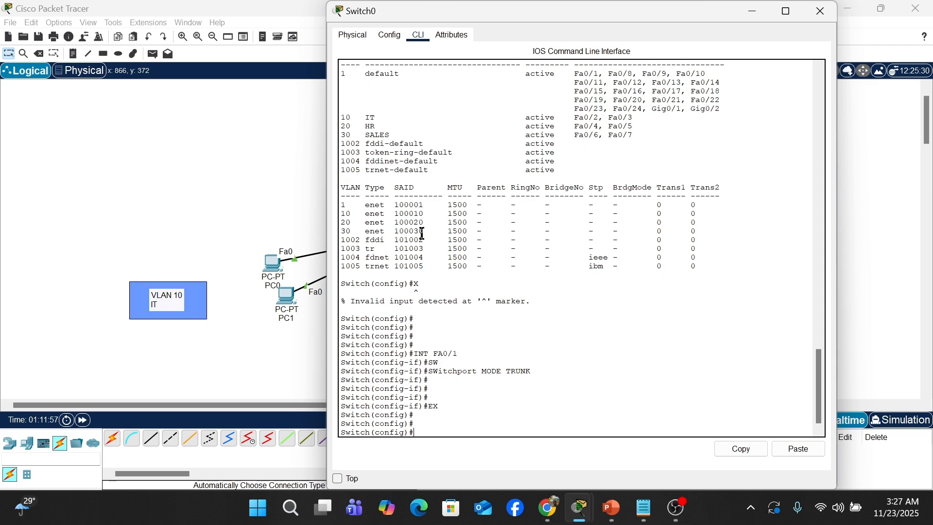
Open Router0's command line and answer NO to the initial configuration dialog
left_click(276, 179)
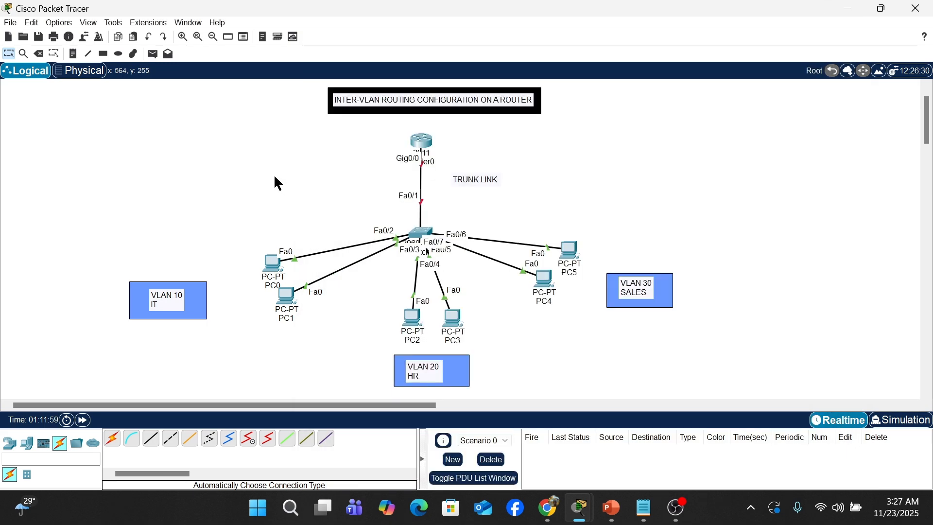
scroll(406, 195, "down", 2)
scroll(406, 194, "up", 3)
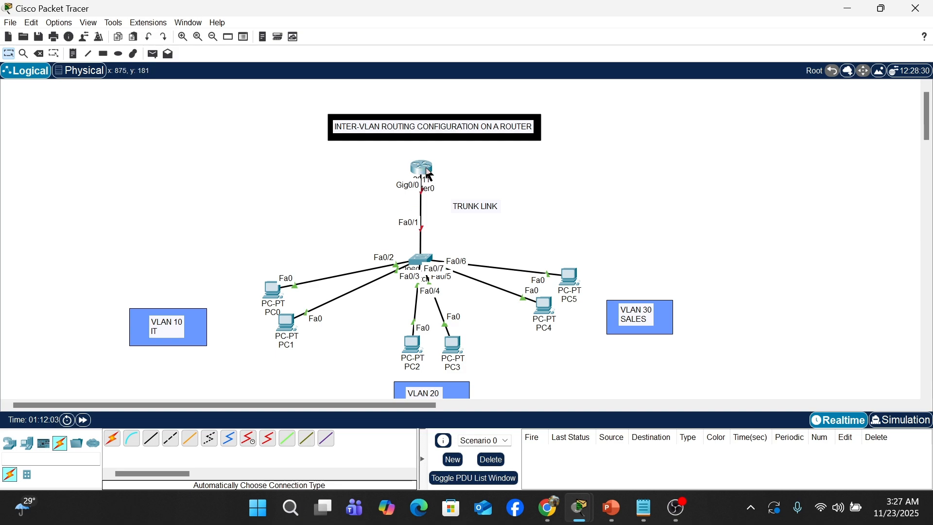
left_click(429, 175)
left_click(426, 35)
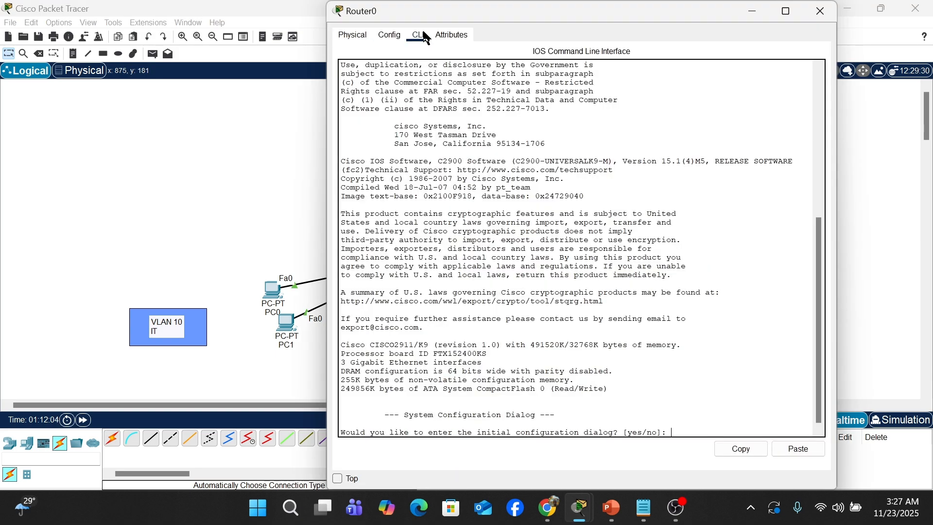
key("Return")
key("Return")
key("Return")
key("Return")
key("Return")
type("N")
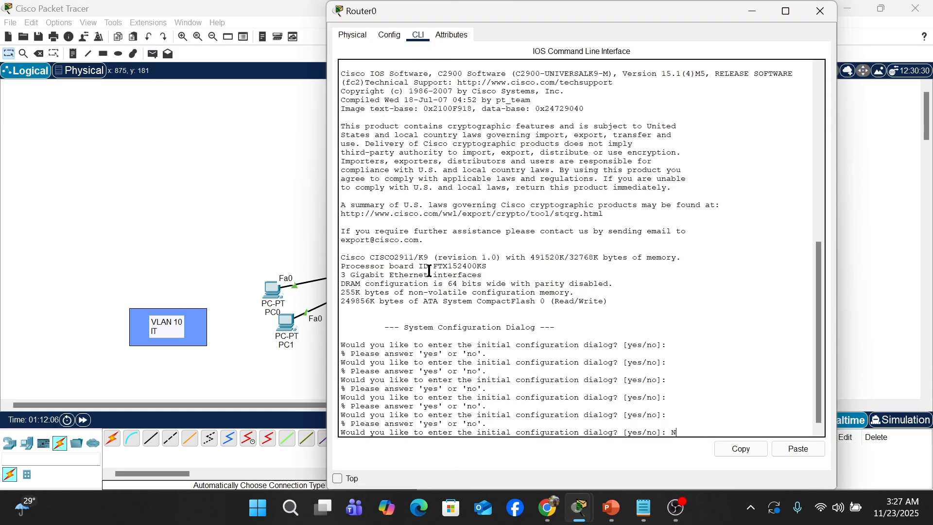
type("O")
key("Return")
key("Return")
key("Return")
Enter privileged mode on the router with EN and global configuration mode with CONF T
type("E")
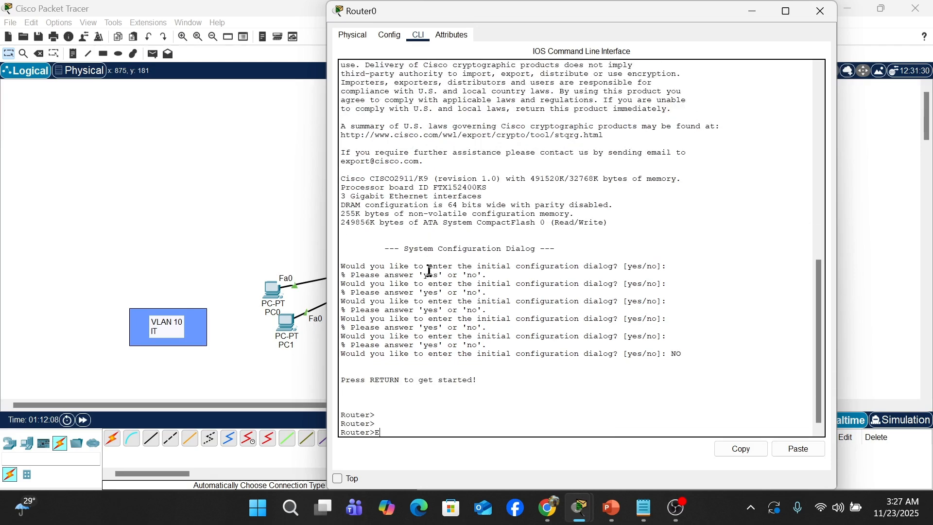
type("N")
key("Return")
key("Return")
key("Return")
type("CONF T")
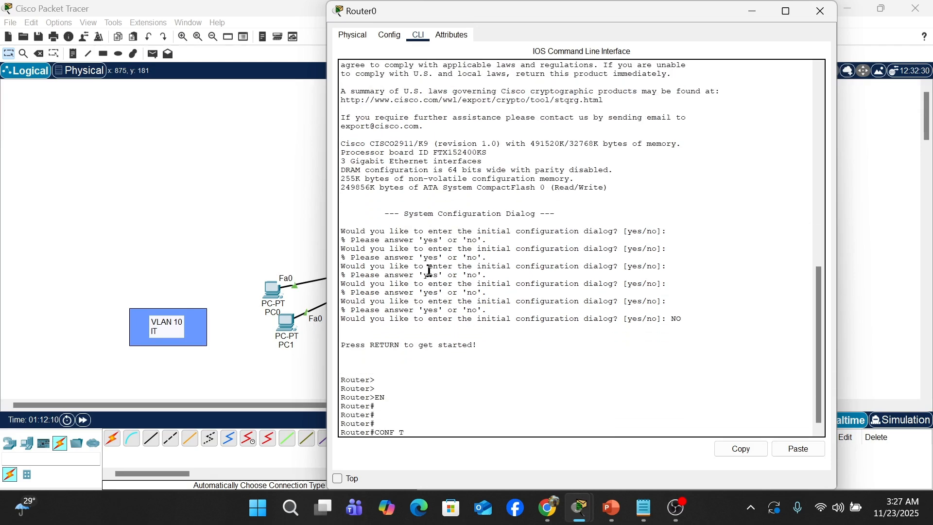
key("Return")
key("Return")
key("Return")
Enable router interface G0/0 with the NO SHUT command
type("INT")
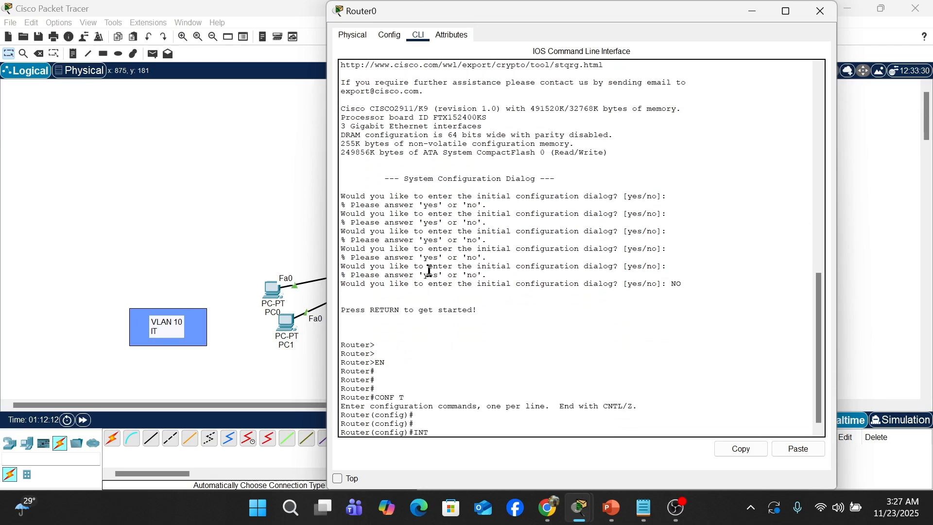
type(" G0/0")
key("Return")
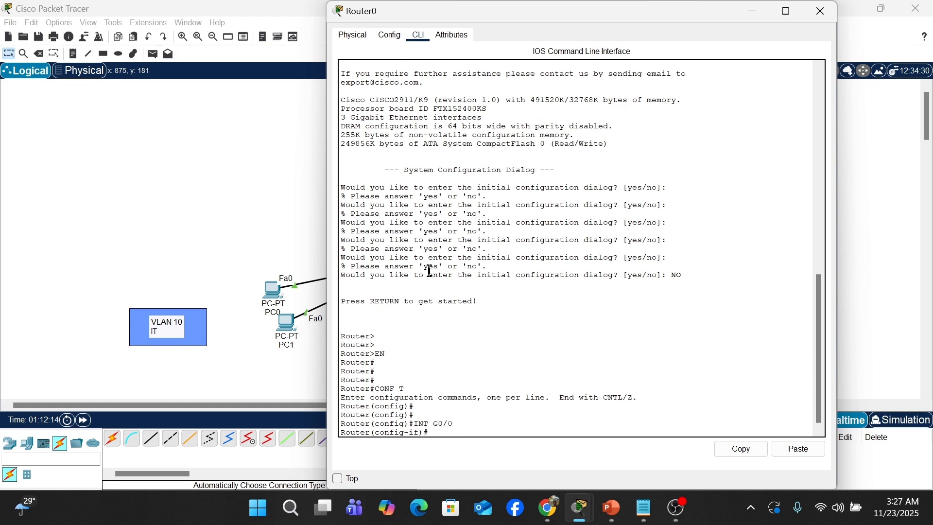
type("NO SHUT")
key("Return")
key("Return")
key("Return")
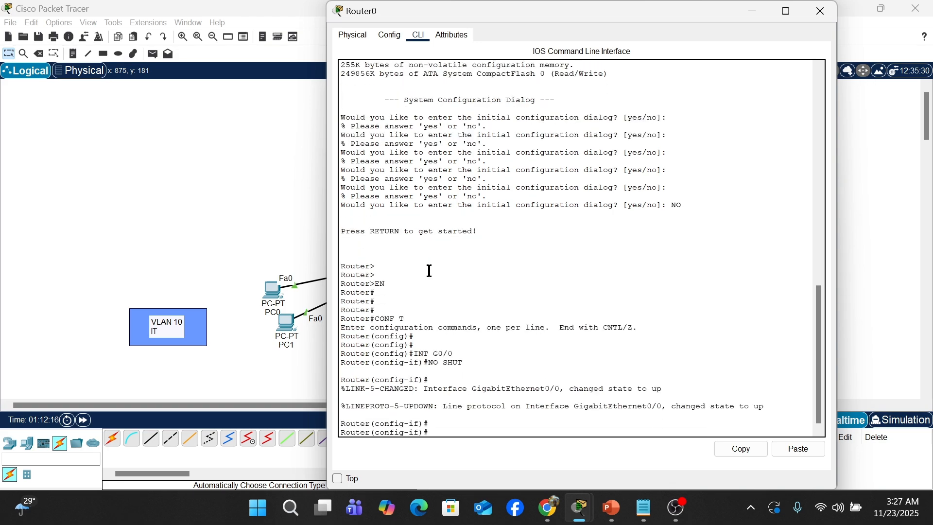
Review the topology and the Notepad guideline on inter-VLAN routing, and reopen Router0's command line
left_click(240, 215)
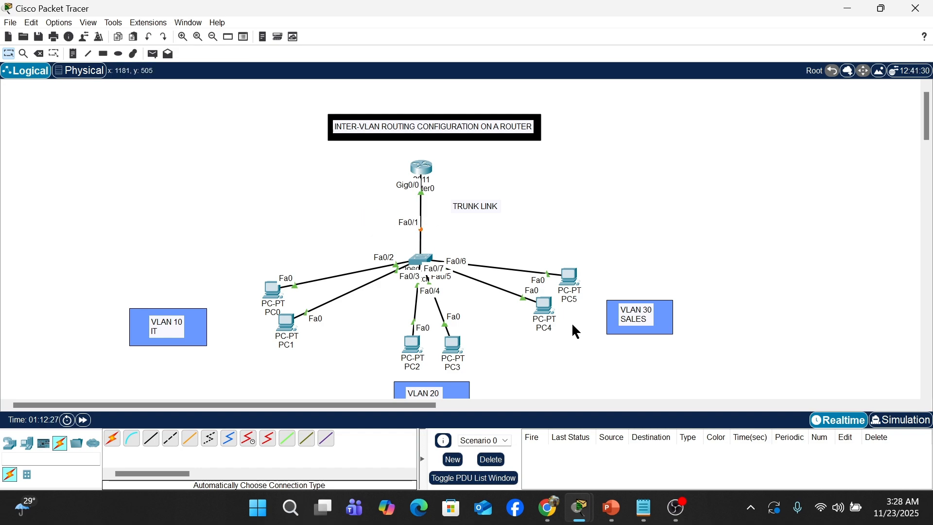
left_click(646, 509)
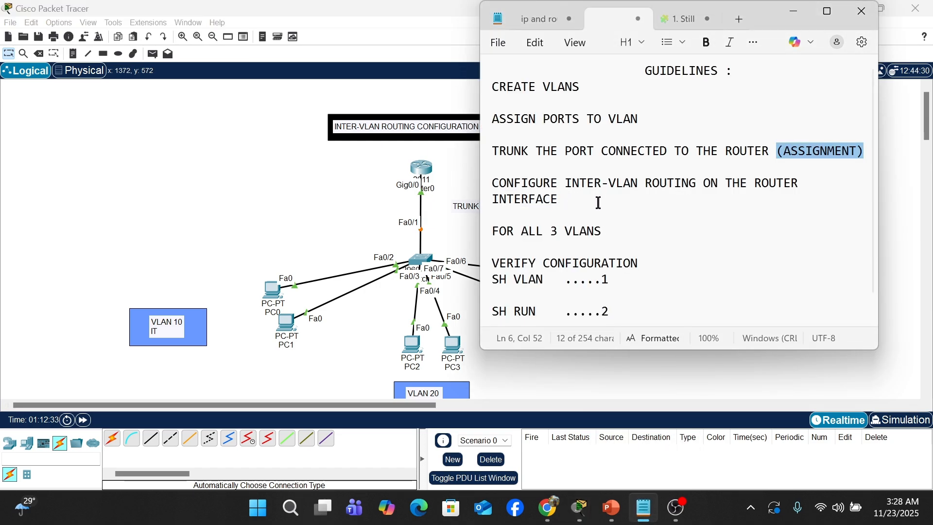
left_click(372, 211)
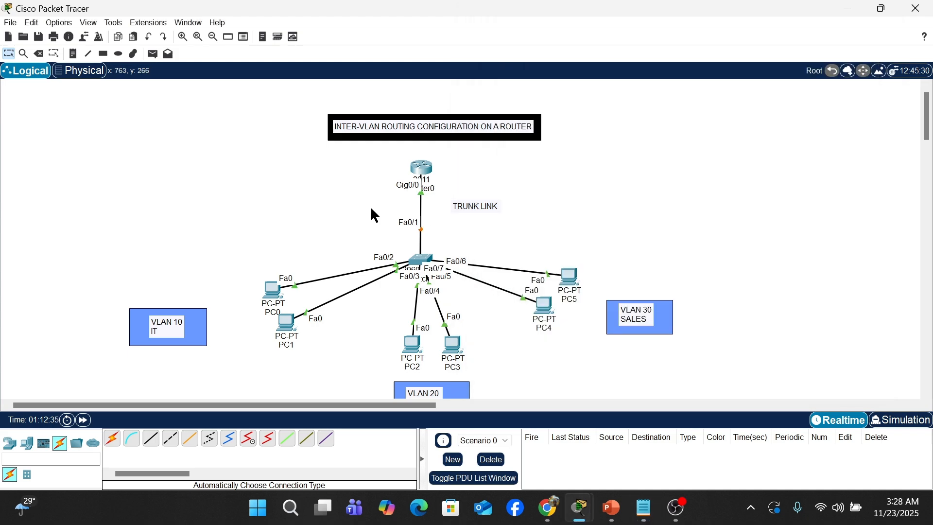
scroll(374, 215, "down", 1)
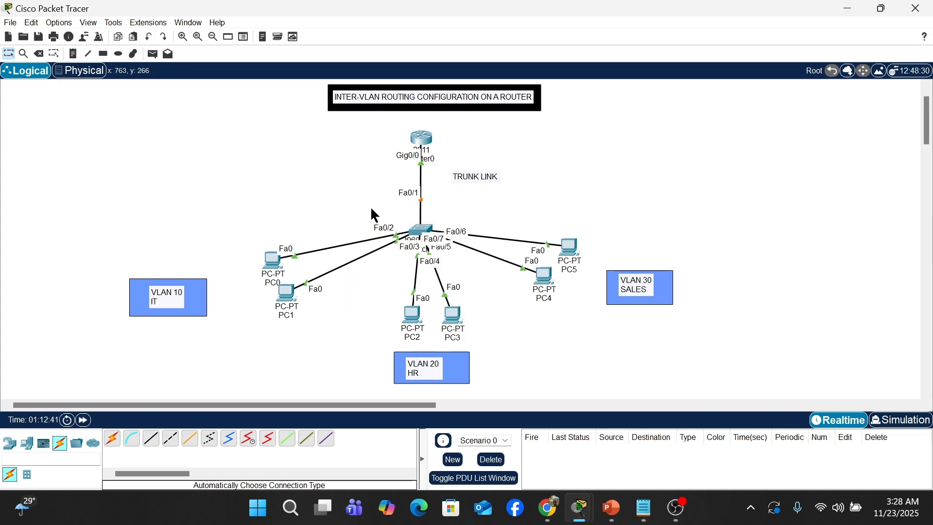
left_click(420, 139)
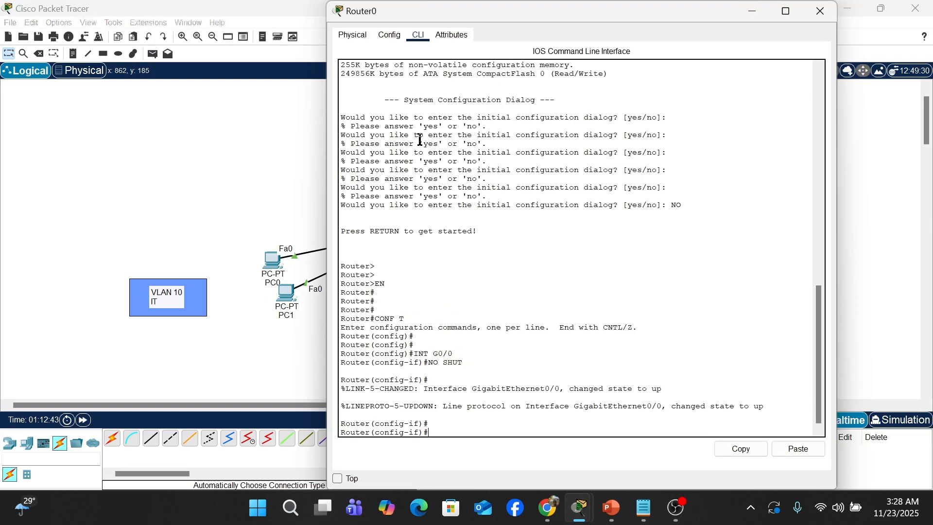
Leave the G0/0 interface configuration with EX to return to global configuration mode
key("Return")
key("Return")
type("EX")
key("Return")
key("Return")
key("Return")
key("Return")
key("Return")
key("Return")
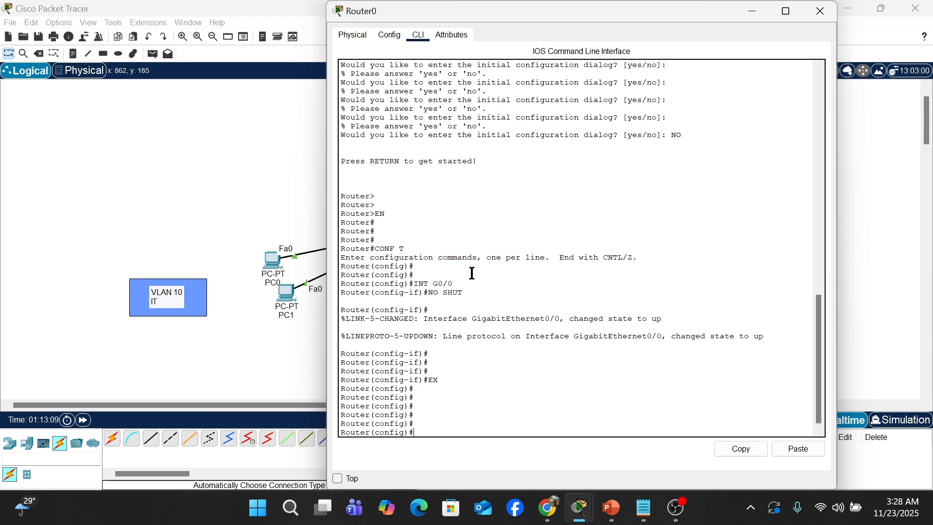
Create router subinterface G0/0.10 for VLAN 10 with the INT command
type("INT G0/0.10")
key("Return")
key("Return")
key("Return")
key("Return")
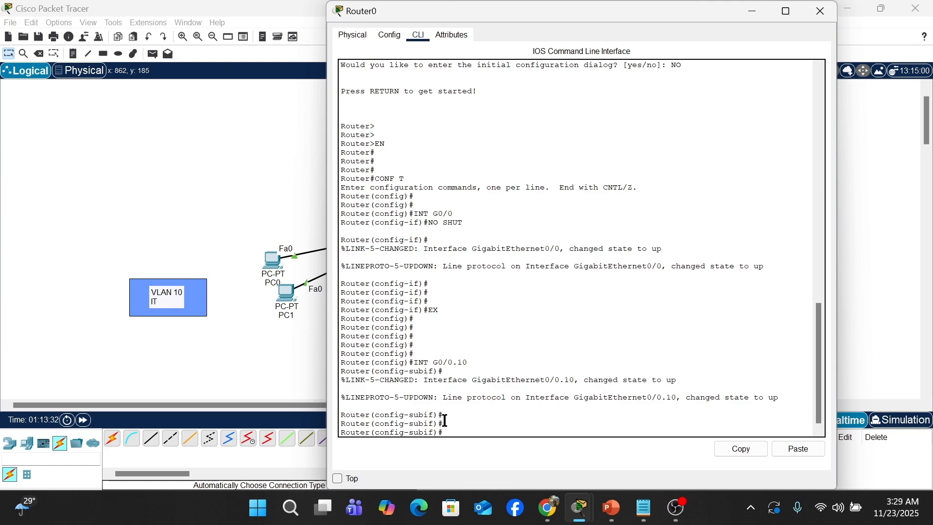
Try to assign IP address 192.168.10.1 with mask 255.255.255.0 to subinterface G0/0.10 without encapsulation
mouse_move(443, 415)
left_mouse_down()
mouse_move(382, 416)
mouse_move(447, 416)
left_mouse_up()
type("IP AD")
type("D")
type(" 199")
type("2")
type(".168.1")
type("0.1")
type(" 255.255.2")
type("55.255.0")
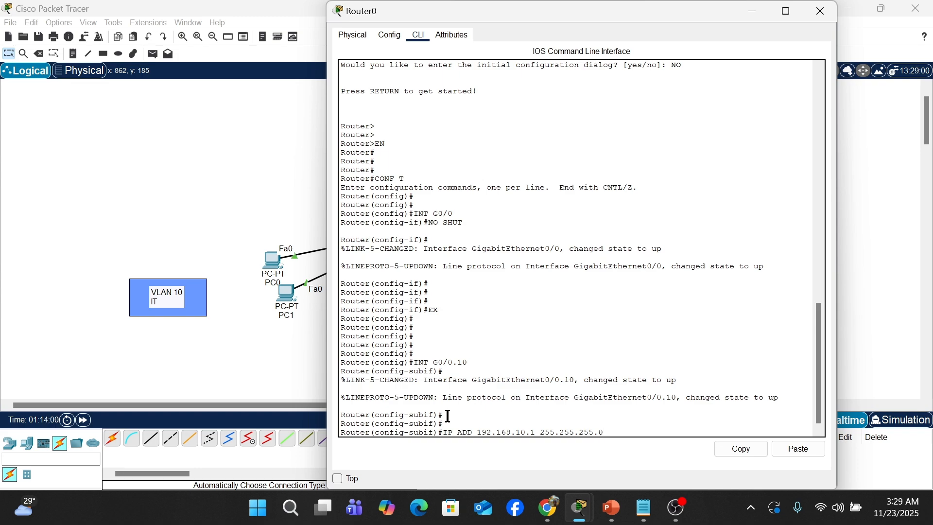
key("Return")
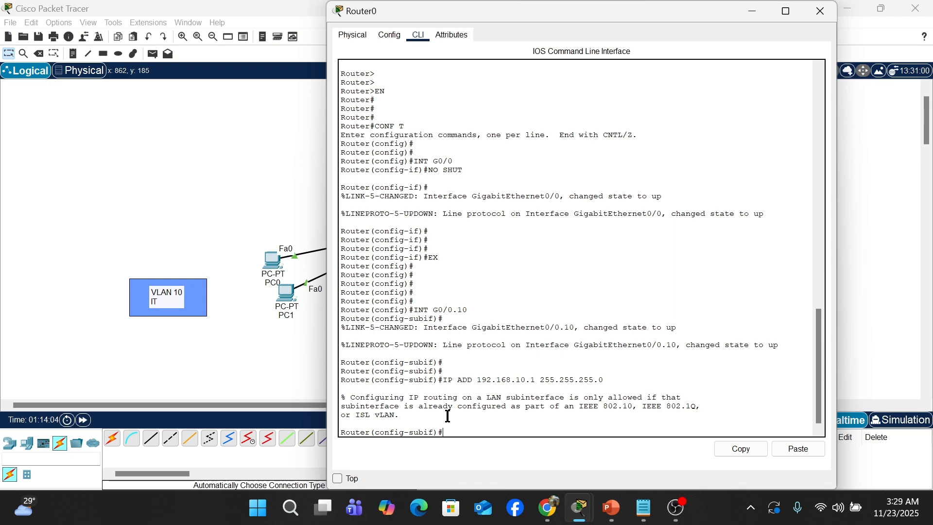
Set 802.1Q encapsulation for VLAN 10 on subinterface G0/0.10 with ENCAPsulation DOT1Q 10
type("ENCAP")
key("Tab")
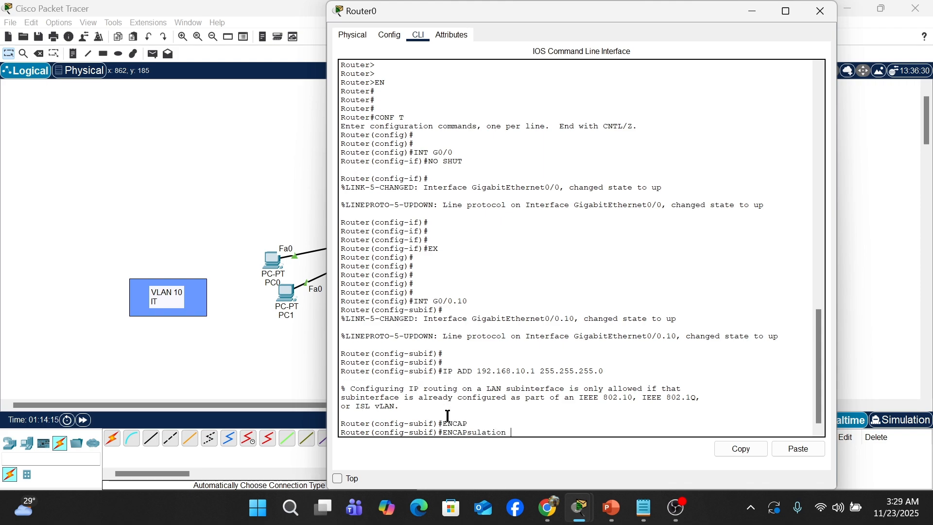
type("DOT1Q 10")
key("Return")
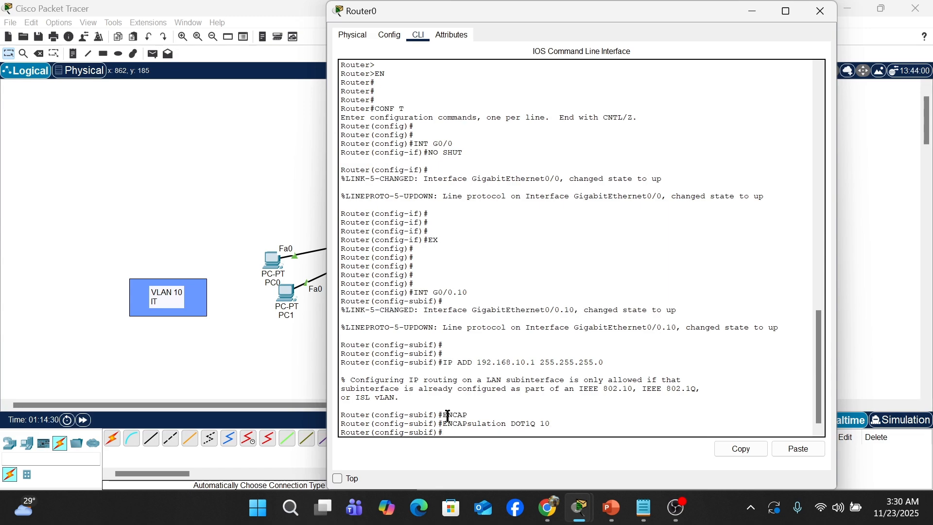
key("Return")
key("Return")
Assign IP address 192.168.10.1 with mask 255.255.255.0 to the encapsulated subinterface G0/0.10
key("Up")
key("Up")
key("Up")
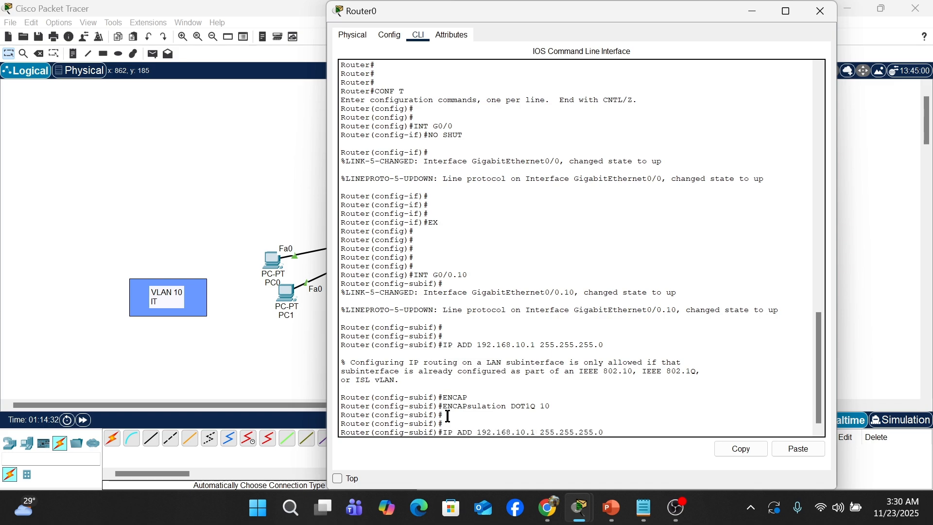
key("Return")
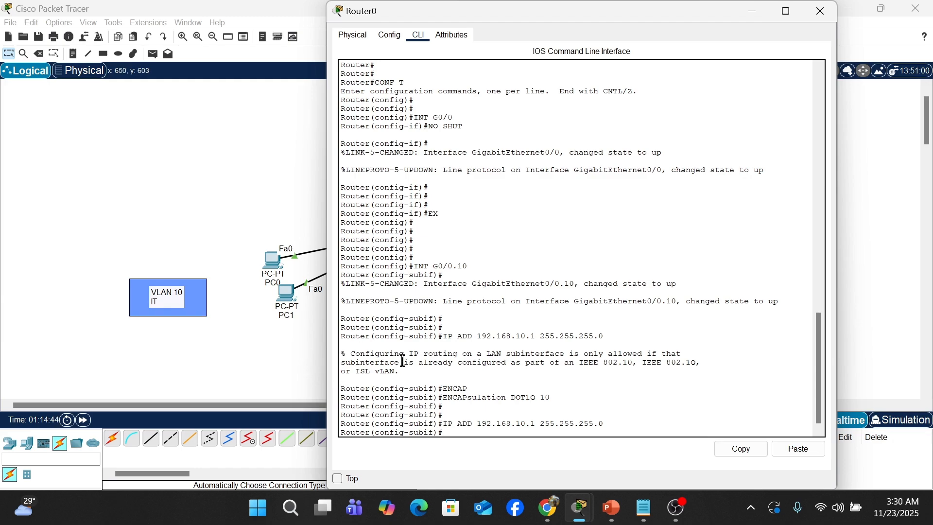
Create router subinterface G0/0.20 for VLAN 20 by reusing the earlier INT command
key("Up")
key("Up")
key("Up")
key("Up")
key("Up")
key("BackSpace")
key("BackSpace")
type("20")
key("Return")
key("Return")
key("Return")
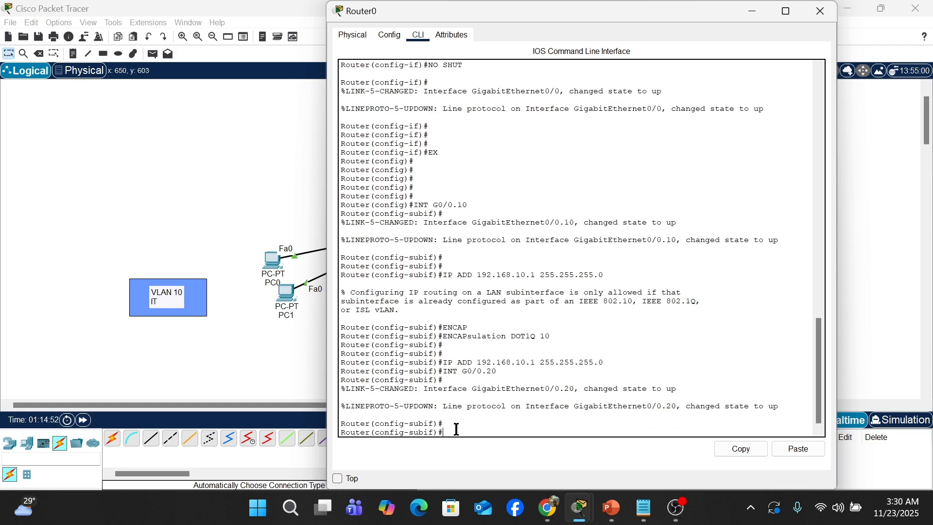
Set 802.1Q encapsulation for VLAN 20 on subinterface G0/0.20 with ENCAPsulation DOT1Q 20
key("Up")
key("Up")
key("Up")
key("BackSpace")
key("BackSpace")
type("20")
key("Return")
Assign IP address 192.168.20.1 with mask 255.255.255.0 to subinterface G0/0.20
key("Up")
key("Up")
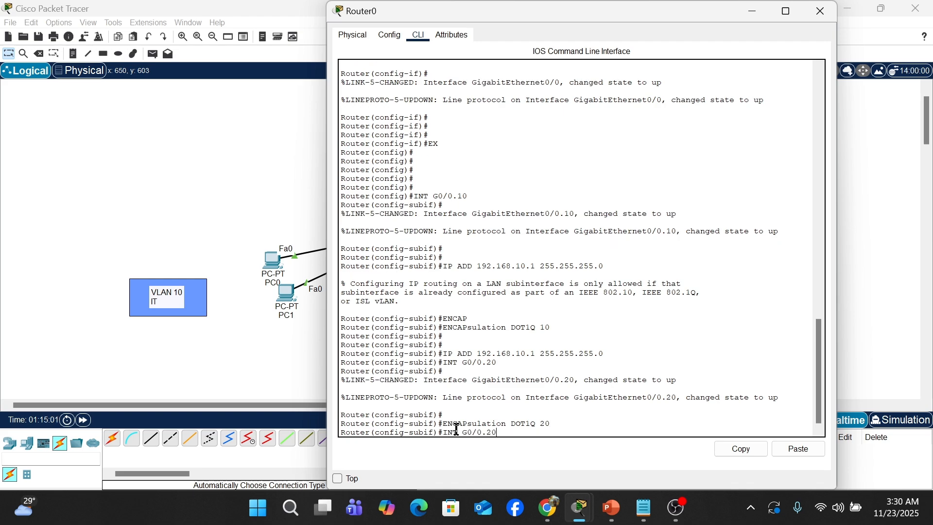
key("Up")
key("Left")
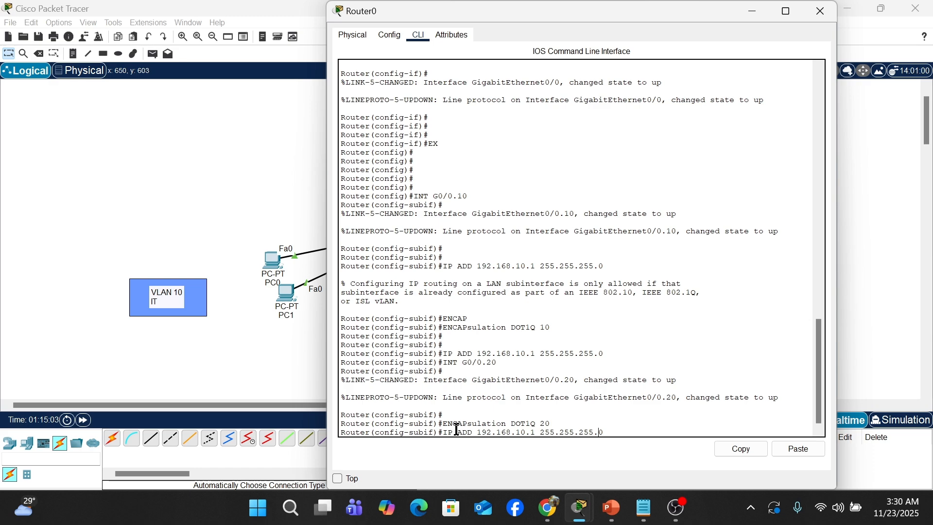
key("Left")
key("Left")
key("Left")
key("Left")
key("BackSpace")
type("2")
key("Return")
key("Return")
key("Return")
key("Return")
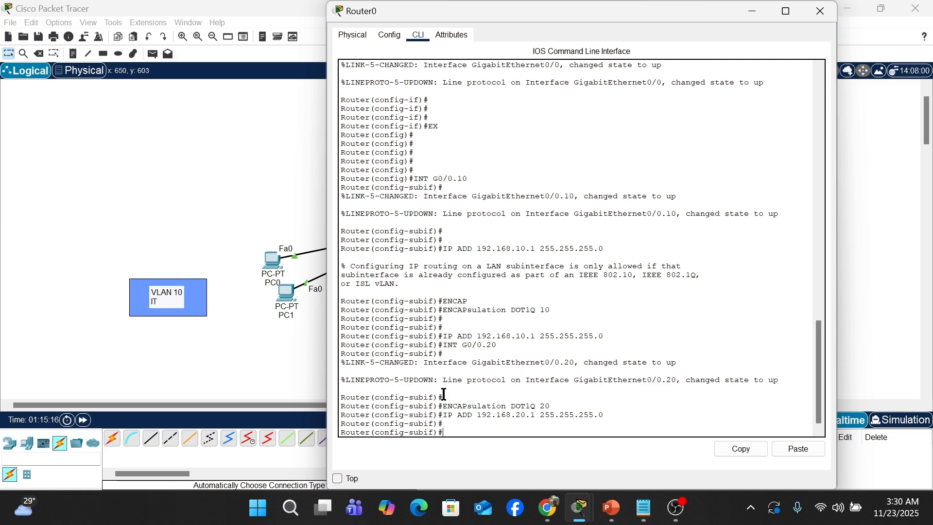
Create router subinterface G0/0.30 for VLAN 30 by reusing the earlier INT command
key("Up")
key("Up")
key("Up")
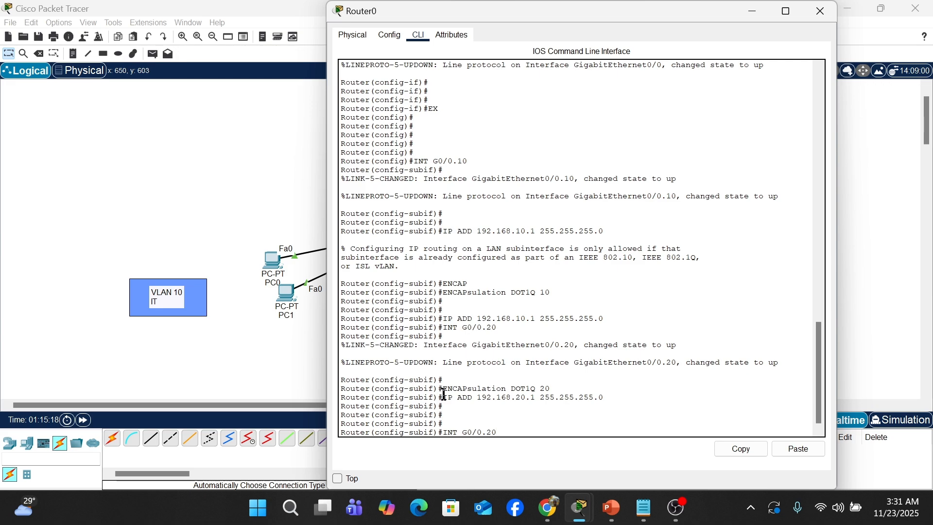
key("Down")
key("Down")
key("Up")
key("Up")
key("BackSpace")
key("BackSpace")
type("30")
key("Return")
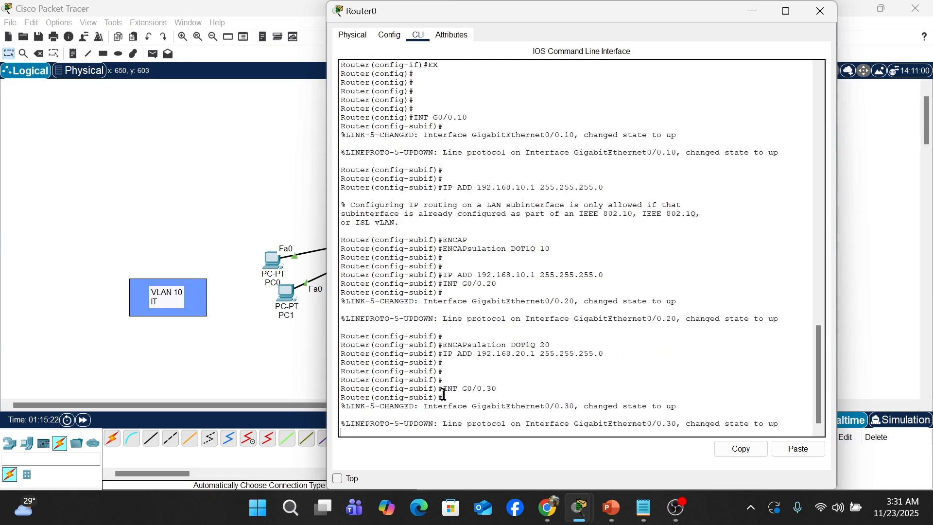
key("Return")
Set 802.1Q encapsulation for VLAN 30 on subinterface G0/0.30 with ENCAPsulation DOT1Q 30
key("Up")
key("Up")
key("Up")
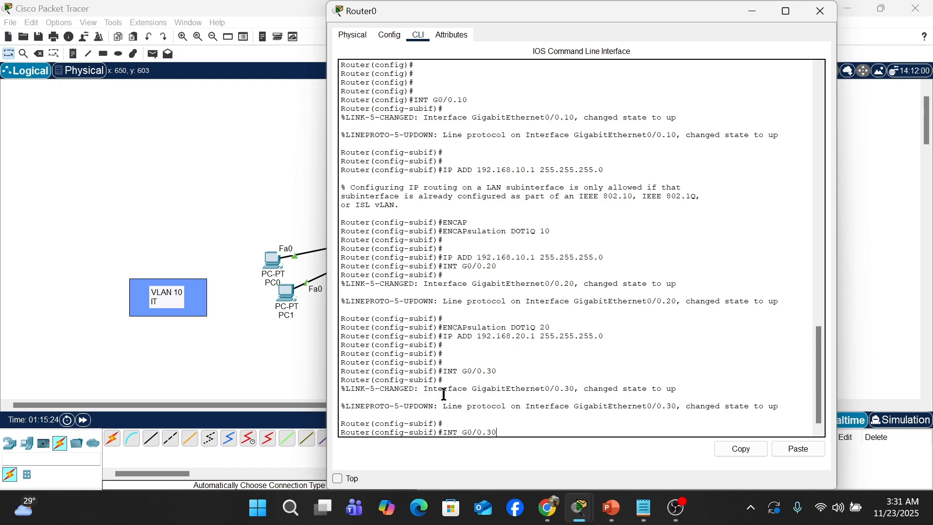
key("BackSpace")
key("BackSpace")
type("30")
key("Return")
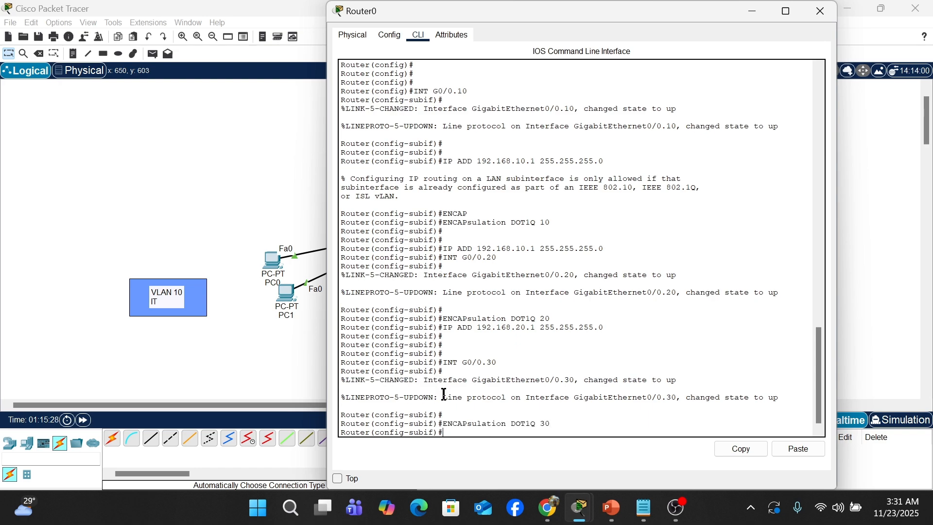
Assign IP address 192.168.30.1 with mask 255.255.255.0 to subinterface G0/0.30
key("Up")
key("Up")
key("Up")
key("Left")
key("Left")
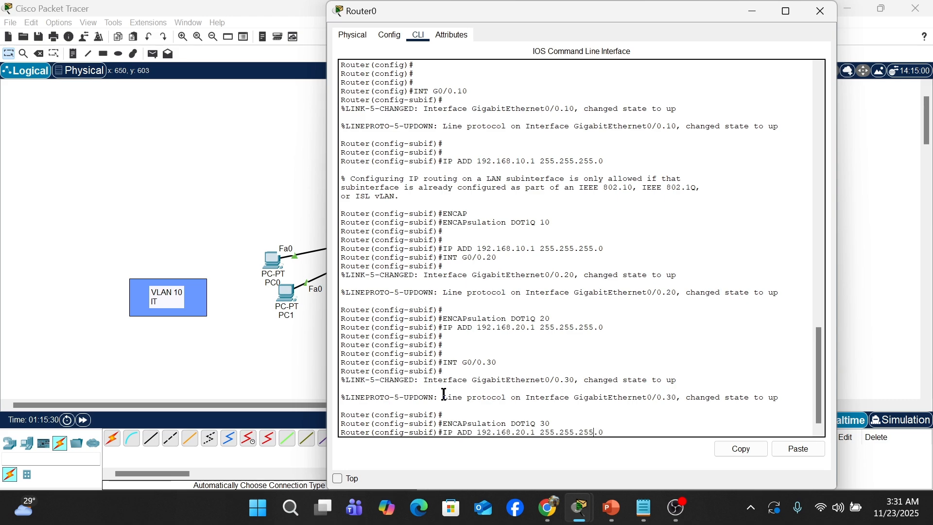
key("Left")
key("Left")
key("Left")
key("Left")
key("Left")
key("Left")
key("Left")
key("Left")
key("Left")
key("Left")
key("Left")
key("Left")
key("Left")
key("Left")
key("Left")
key("BackSpace")
type("3")
key("Return")
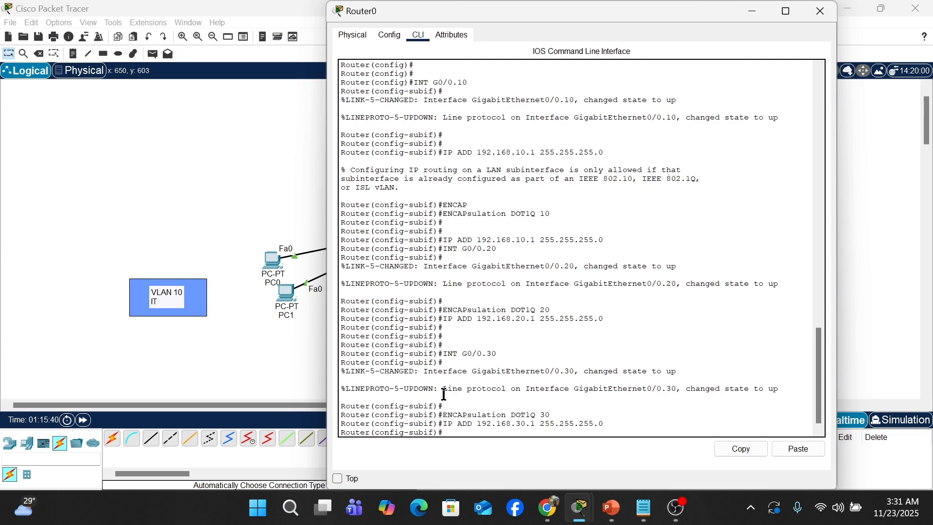
key("Return")
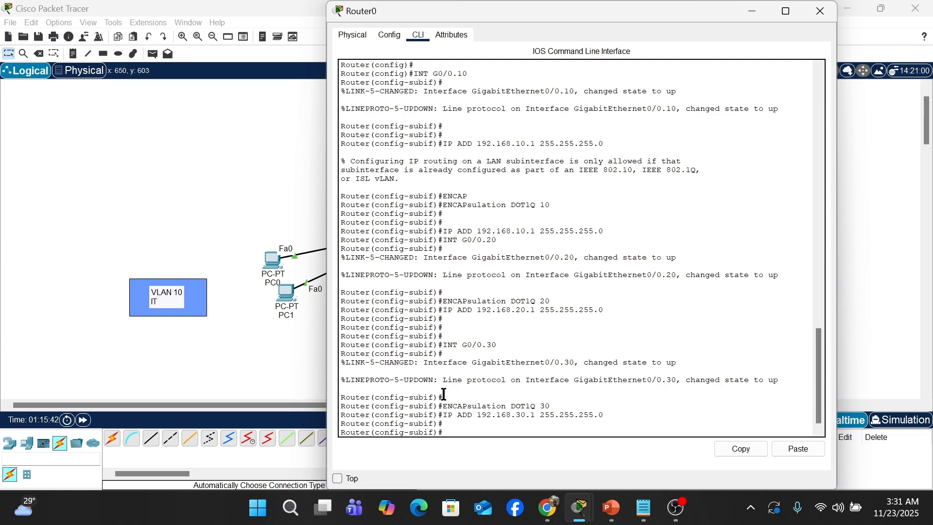
key("Return")
key("Return")
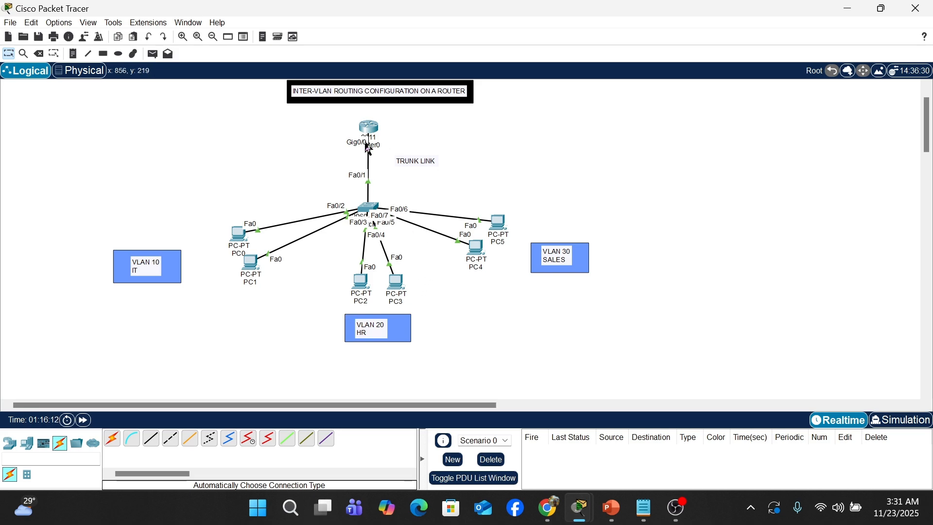
Give PC0 the static IPv4 address 192.168.10.5 with subnet mask 255.255.255.0
mouse_move(369, 132)
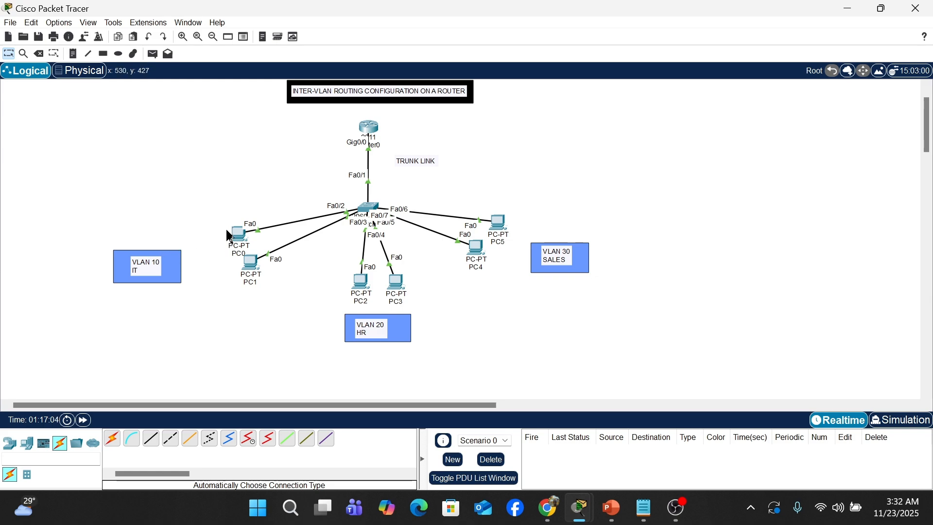
left_click(239, 237)
left_click(514, 114)
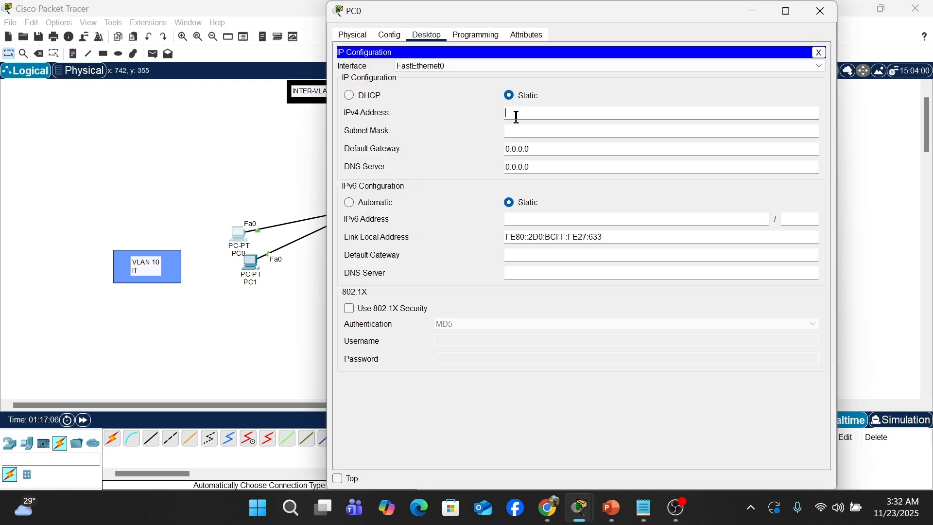
type("192.168.10.5")
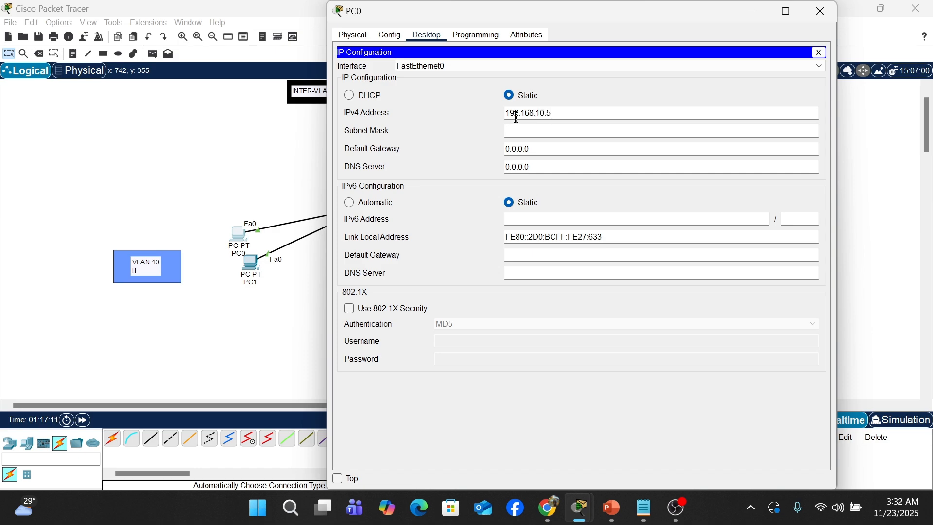
left_click(577, 132)
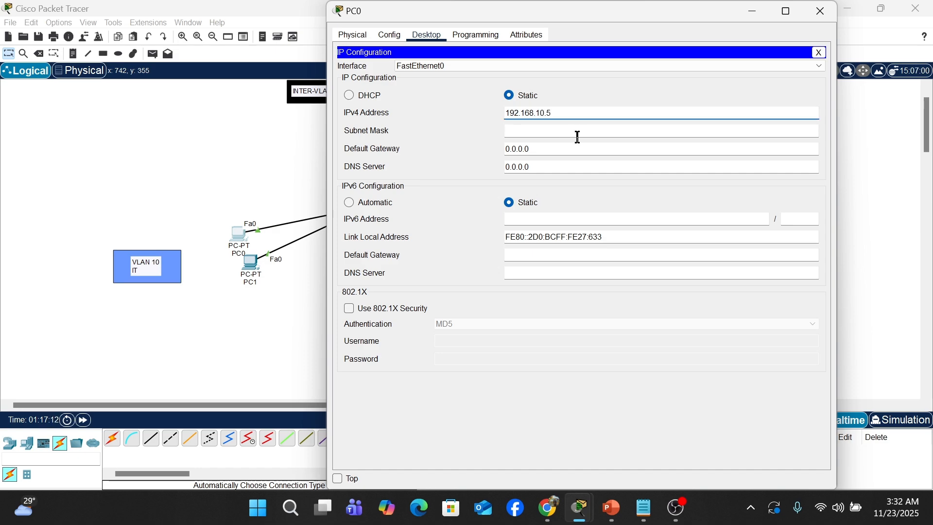
Set PC0's default gateway to 192.168.10.1, reusing its copied IPv4 address, and close the PC0 window
left_click_drag(577, 112, 487, 104)
key("ctrl+c")
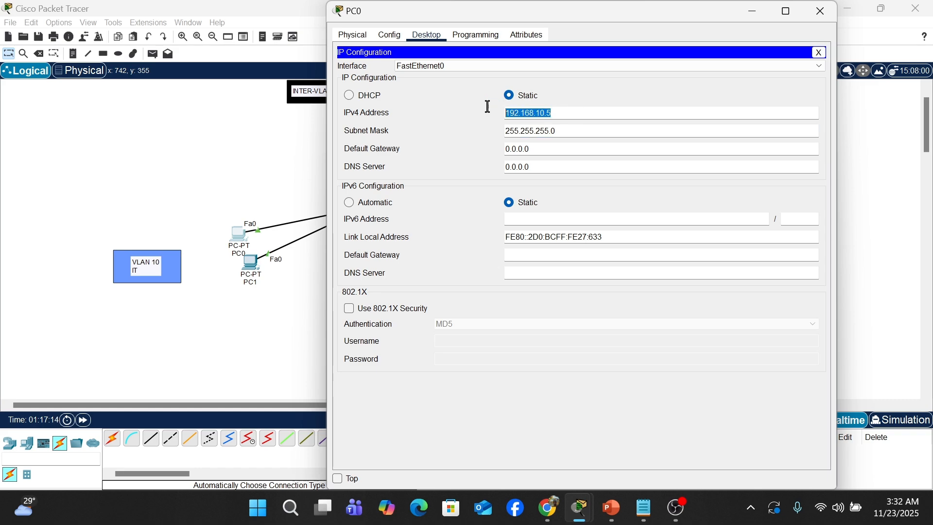
left_click(541, 149)
key("ctrl+v")
key("BackSpace")
key("BackSpace")
key("BackSpace")
key("BackSpace")
key("BackSpace")
key("BackSpace")
key("BackSpace")
key("BackSpace")
key("BackSpace")
key("BackSpace")
key("BackSpace")
key("BackSpace")
key("BackSpace")
key("BackSpace")
key("BackSpace")
key("BackSpace")
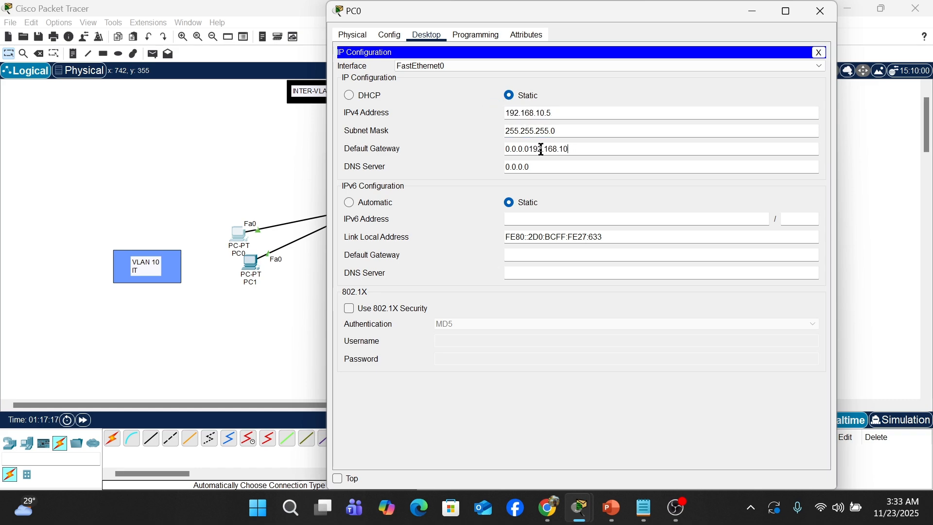
type(".0.")
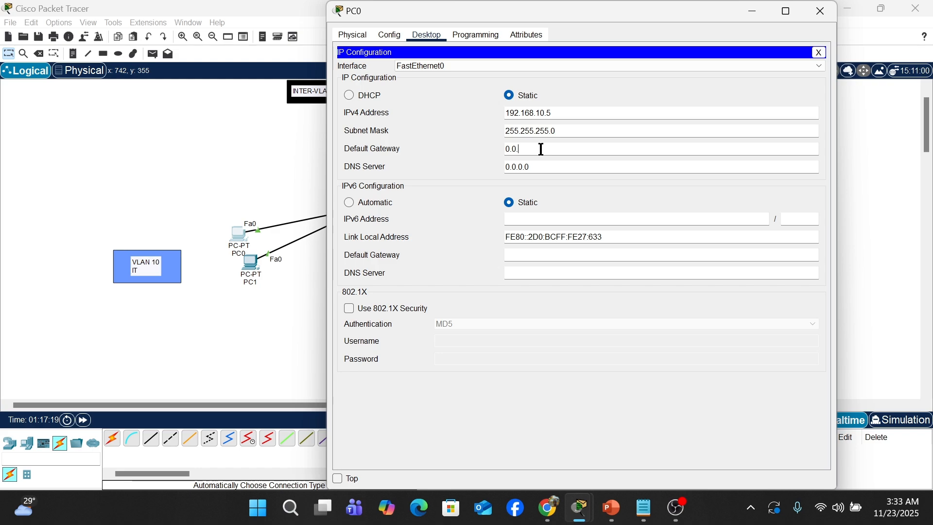
key("ctrl+a")
key("ctrl+v")
key("BackSpace")
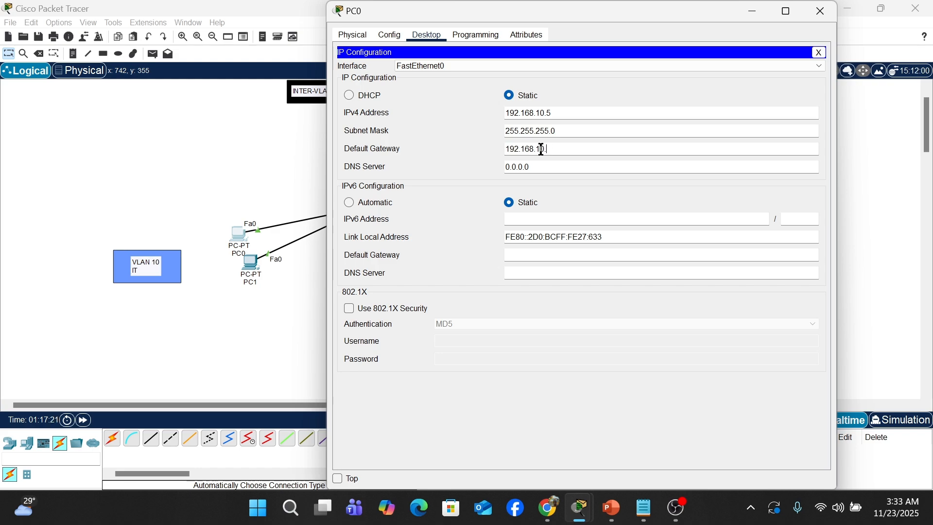
type("1")
key("ctrl+a")
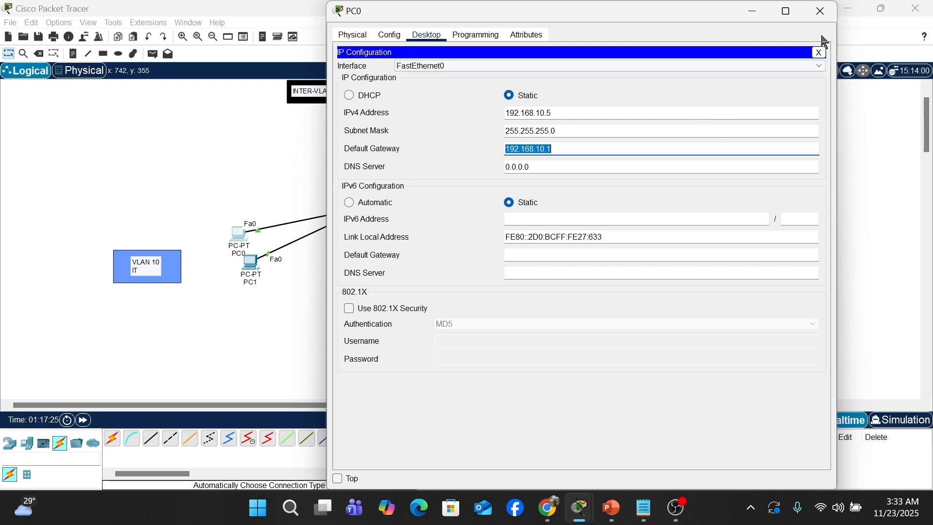
left_click(820, 11)
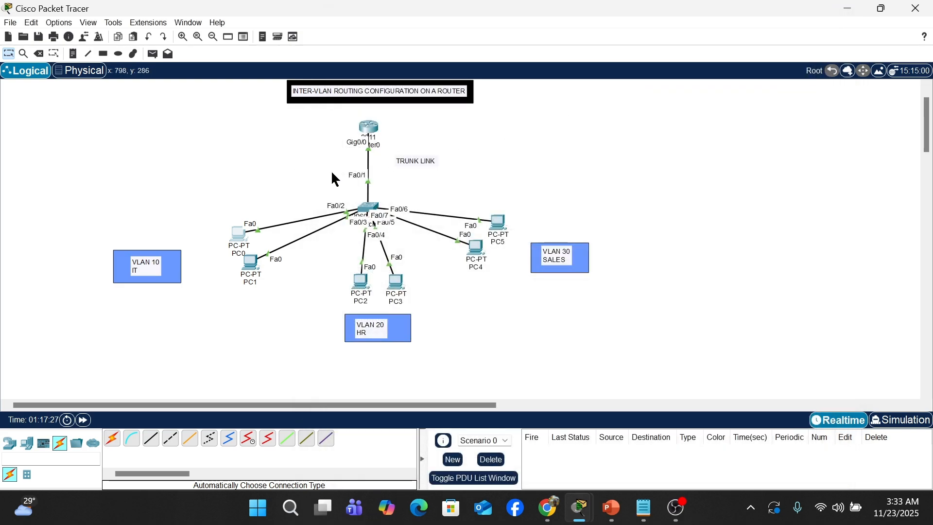
Open PC1's IP configuration and set its IPv4 address to 192.168.10.6 with subnet mask 255.255.255.0
left_click(251, 264)
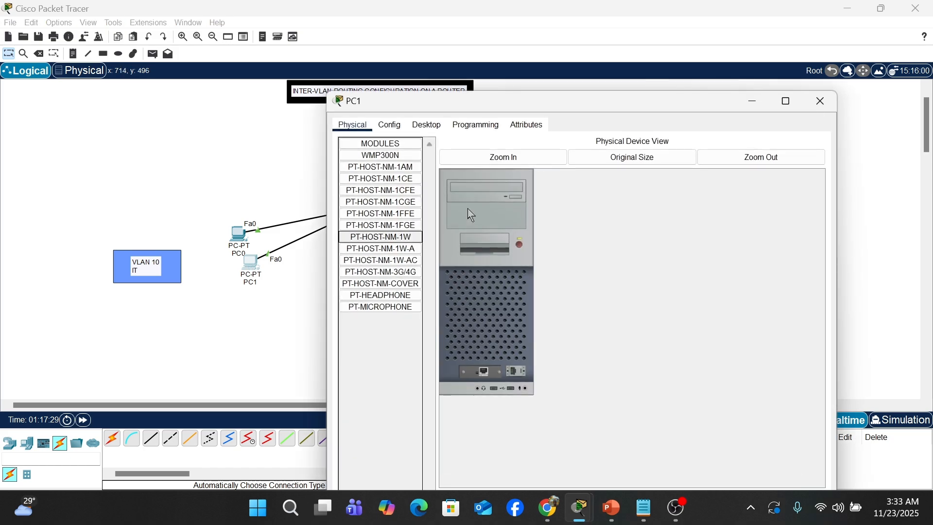
left_click(427, 125)
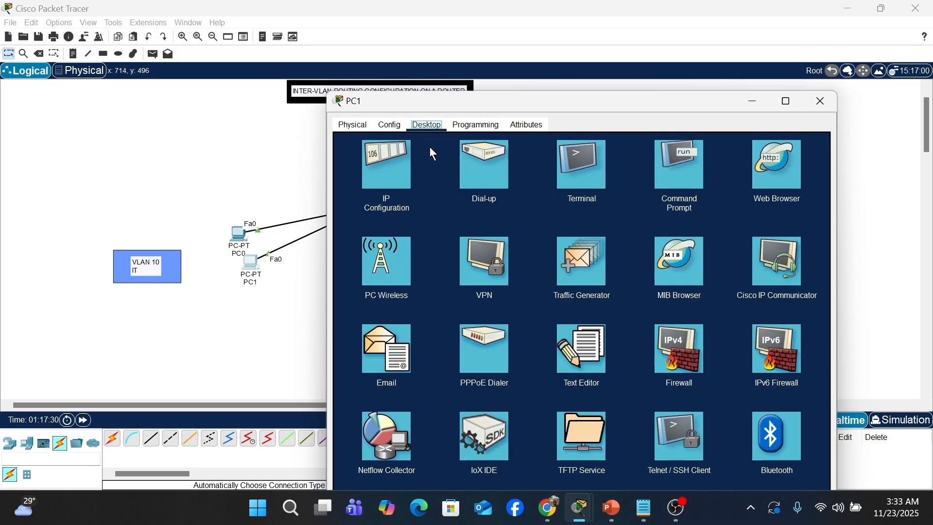
left_click(388, 168)
left_click(522, 204)
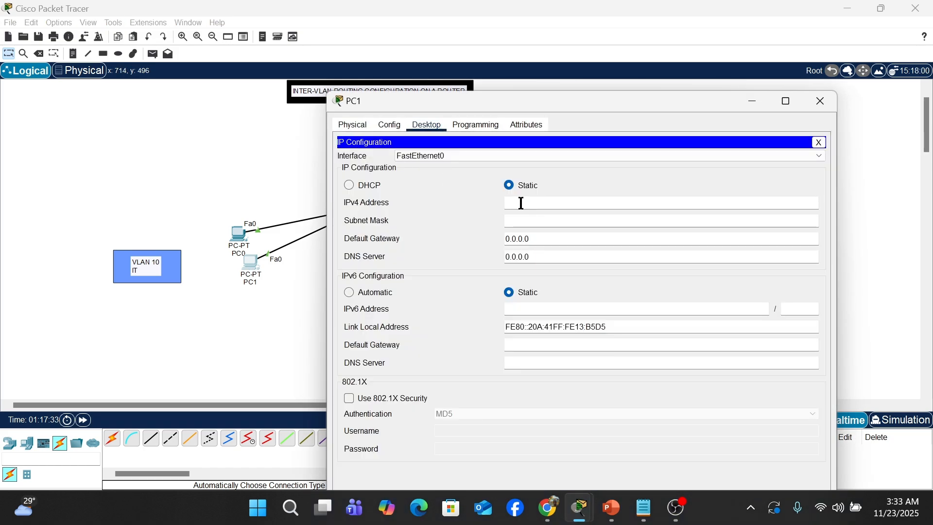
type("192.168.10.1")
key("BackSpace")
type("6")
left_click(539, 220)
Set PC1's default gateway to 192.168.10.1 and close the PC1 window
left_click(548, 243)
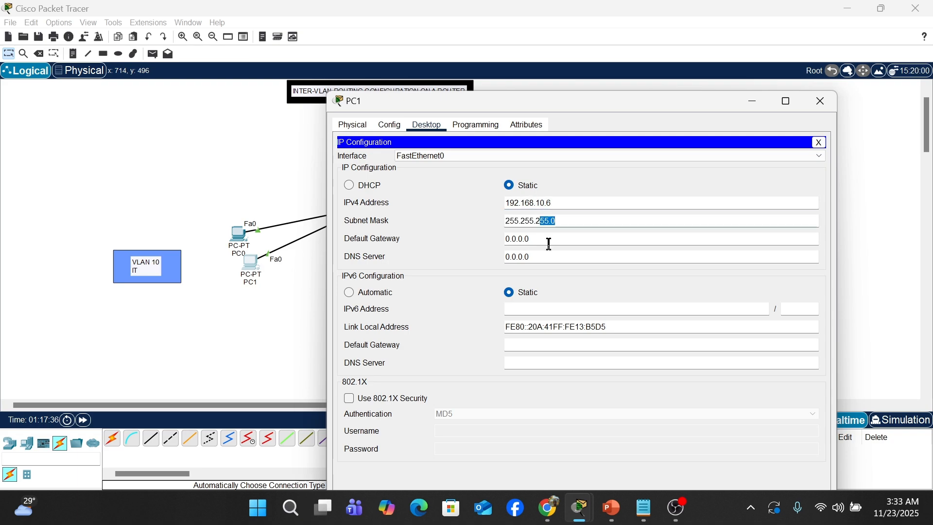
double_click(549, 244)
type("192.168.10.1")
left_click(821, 101)
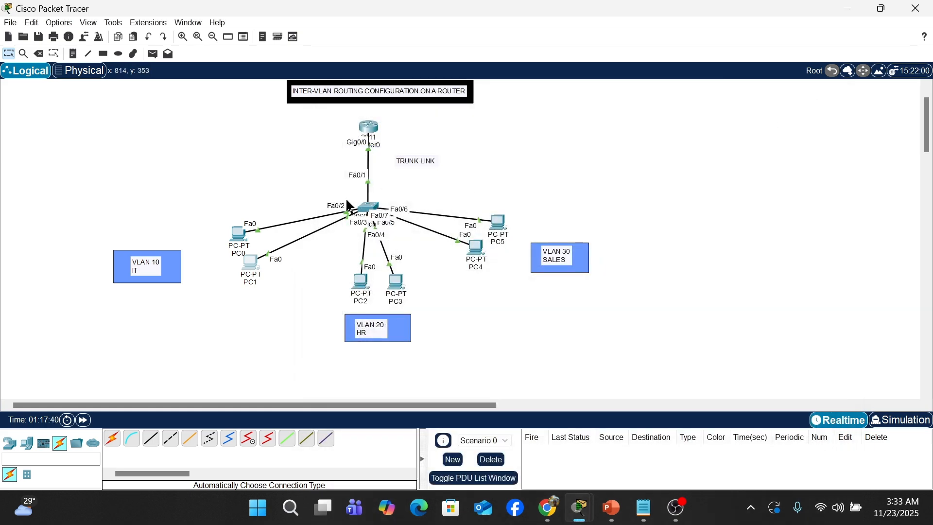
Ping 192.168.10.5 from PC1's command prompt and return to the topology
left_click(250, 264)
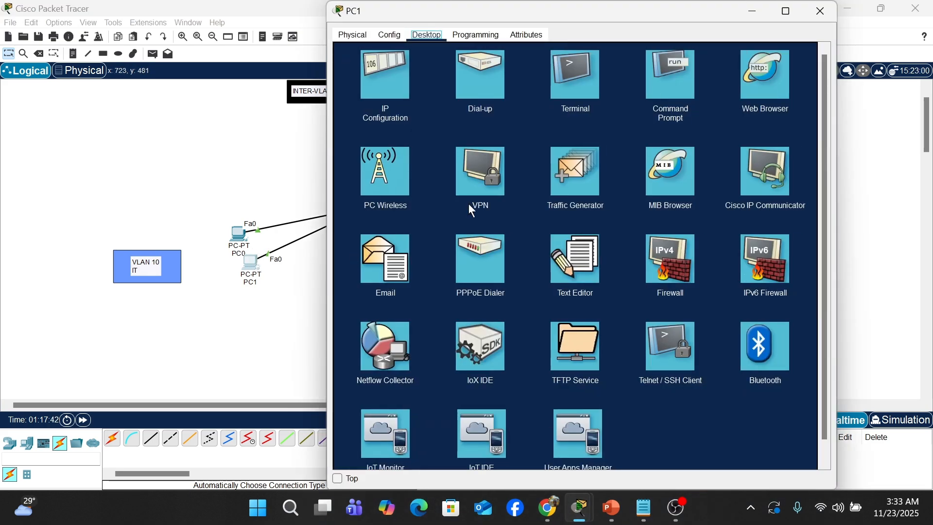
left_click(663, 97)
type("PI")
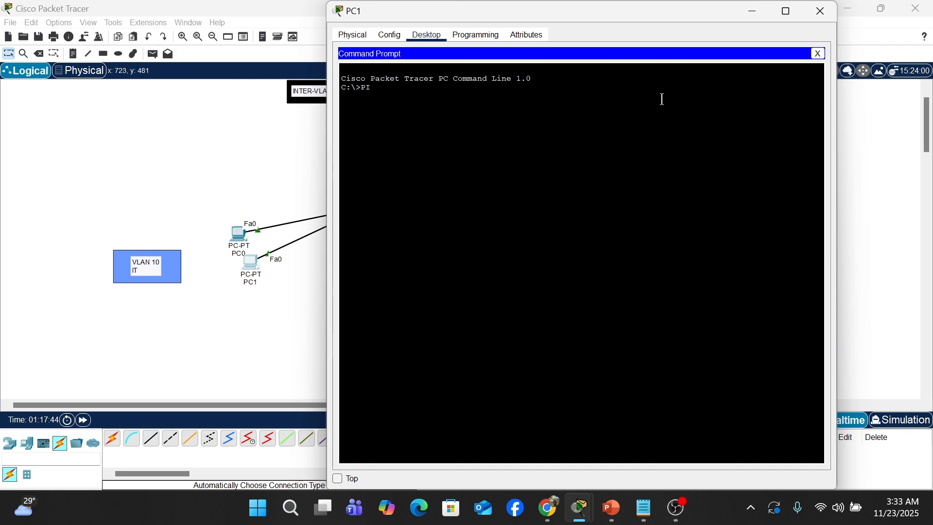
type("NG 192.168.10.5")
key("Return")
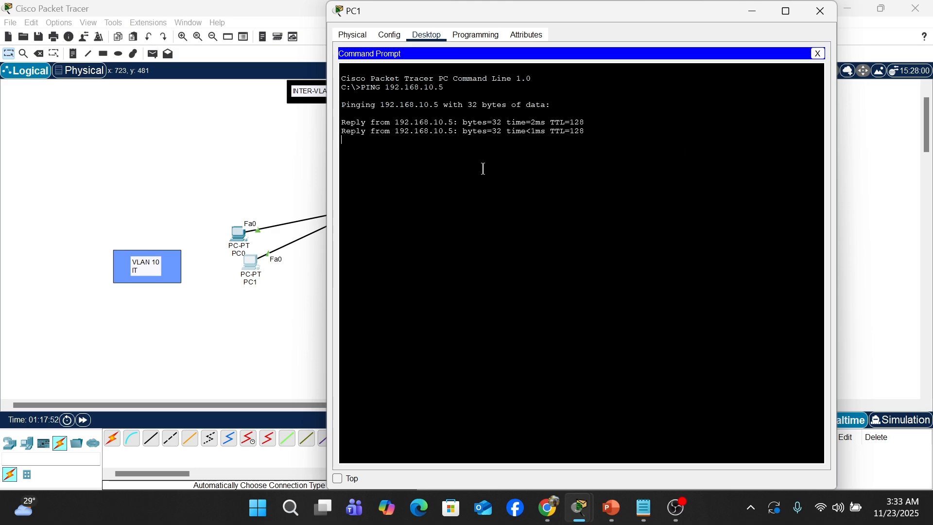
left_click(285, 180)
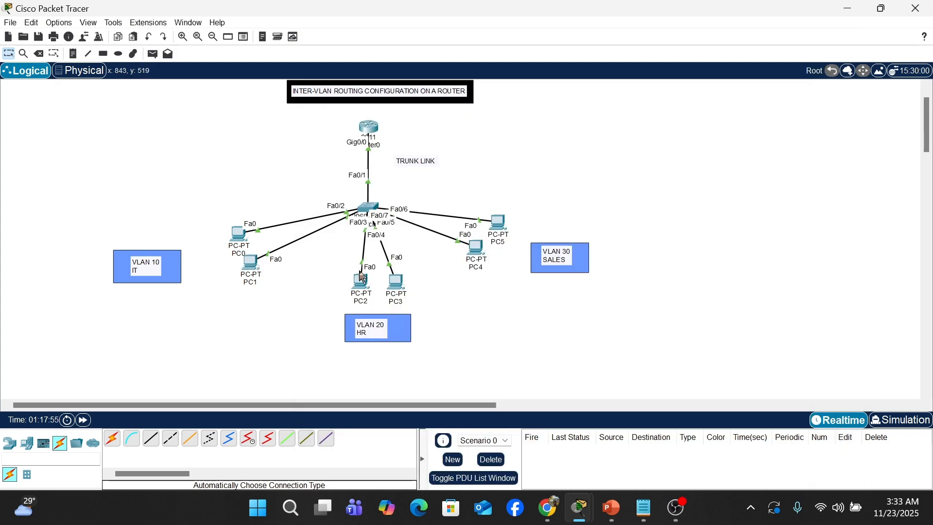
Open PC2's IP configuration and set its static IPv4 address to 192.168.20.5
left_click(363, 287)
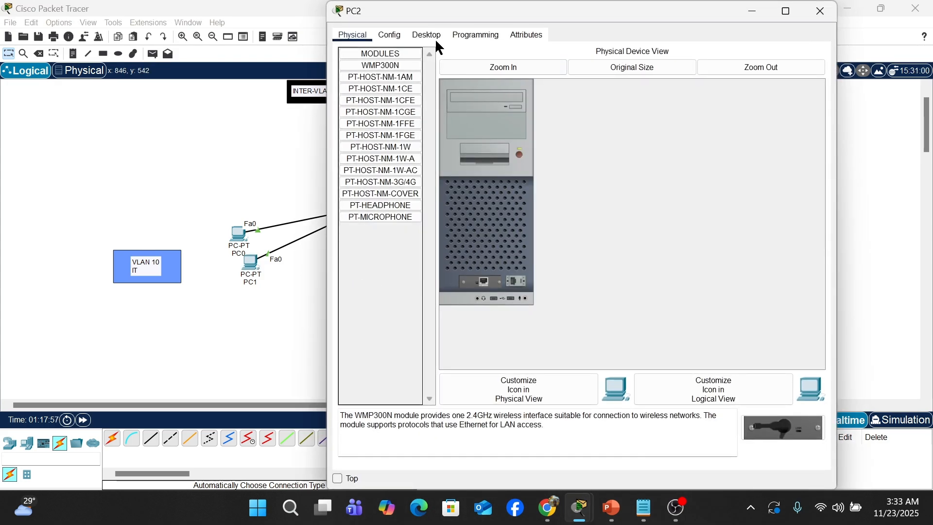
left_click(434, 37)
left_click(391, 89)
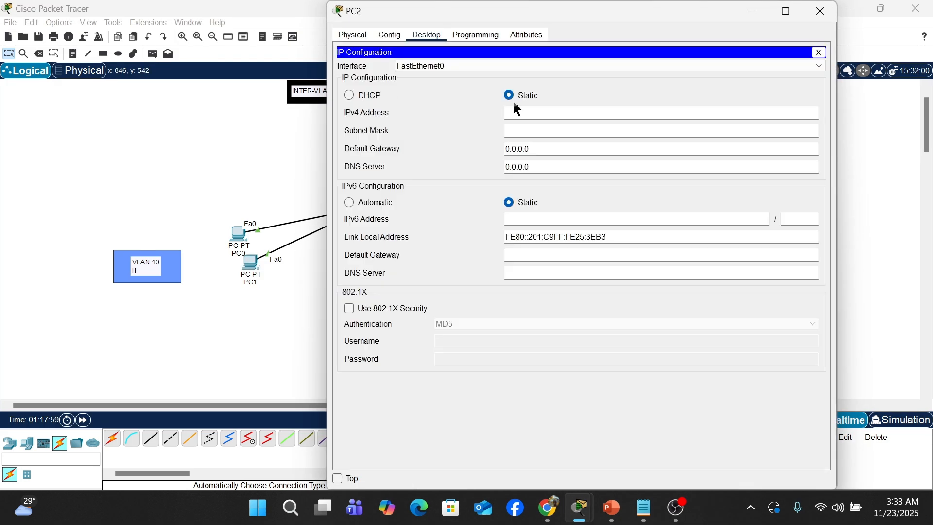
left_click(589, 115)
type("192.168.10.1")
key("BackSpace")
key("BackSpace")
key("BackSpace")
key("BackSpace")
type("20.5")
Give PC2 subnet mask 255.255.255.0 and default gateway 192.168.20.1, reusing its copied IPv4 address, and close the PC2 window
key("ctrl+a")
key("ctrl+c")
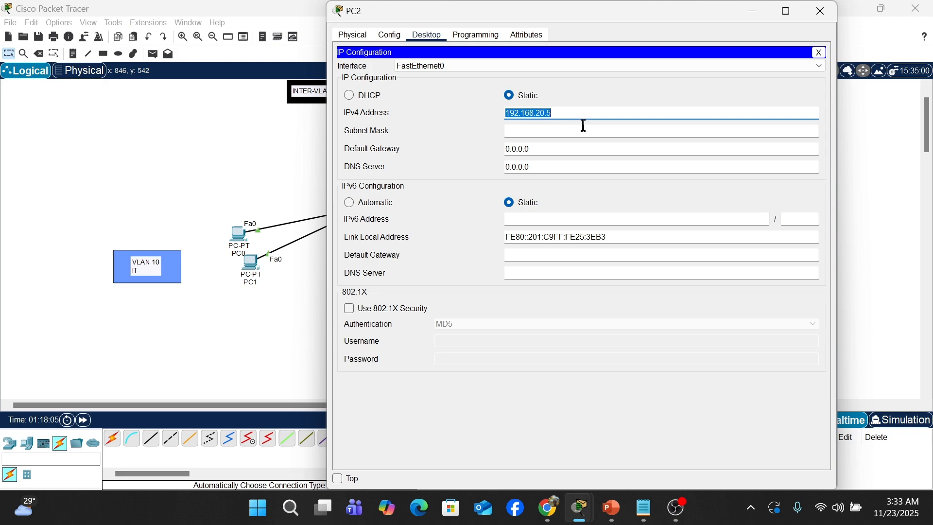
key("Tab")
key("Tab")
key("ctrl+v")
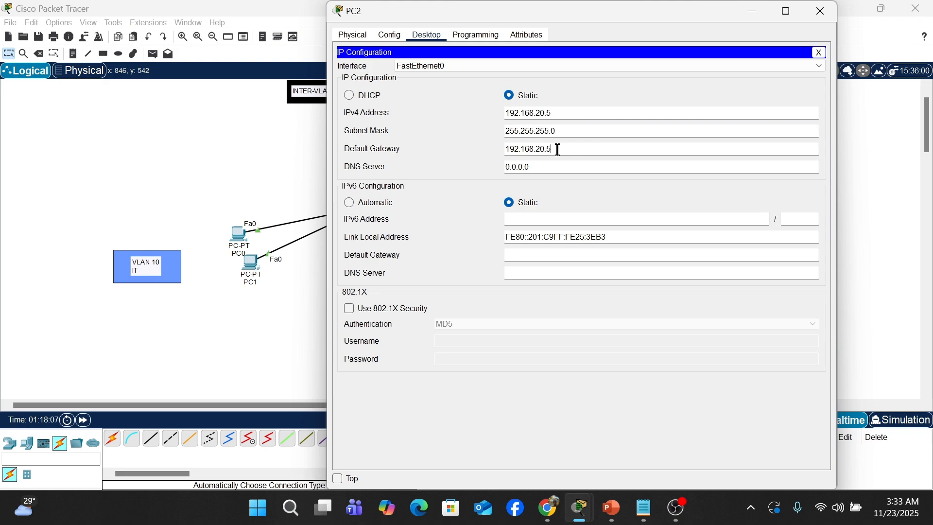
key("BackSpace")
type("1")
key("ctrl+a")
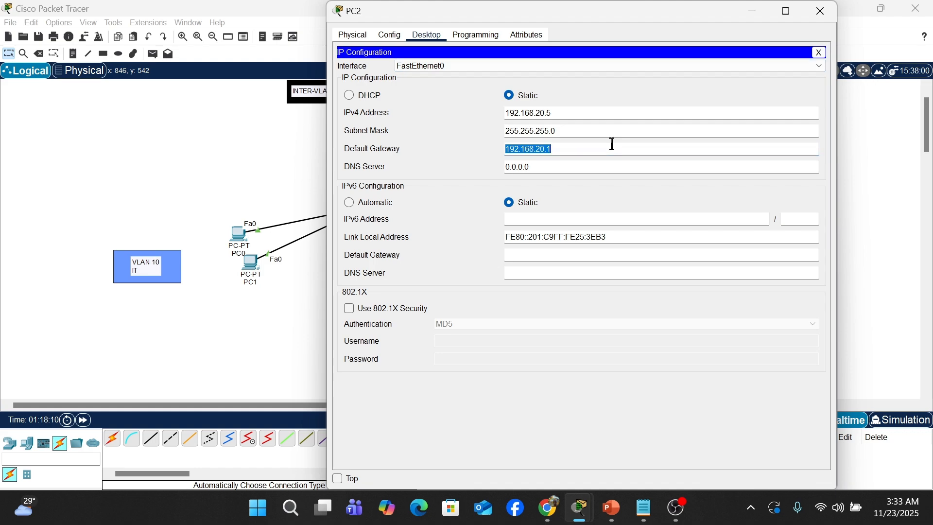
left_click(821, 11)
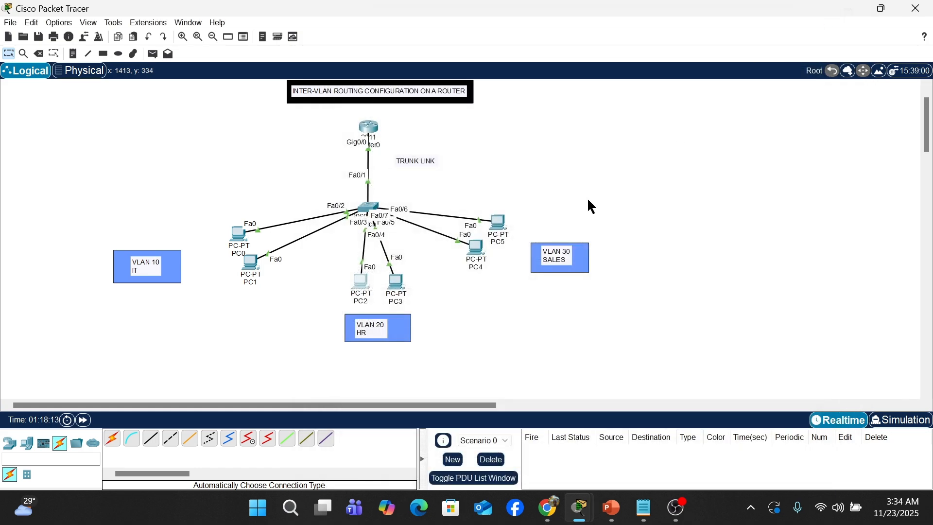
Open PC3's IP configuration and set its IPv4 address to 192.168.20.6 with subnet mask 255.255.255.0
left_click(401, 292)
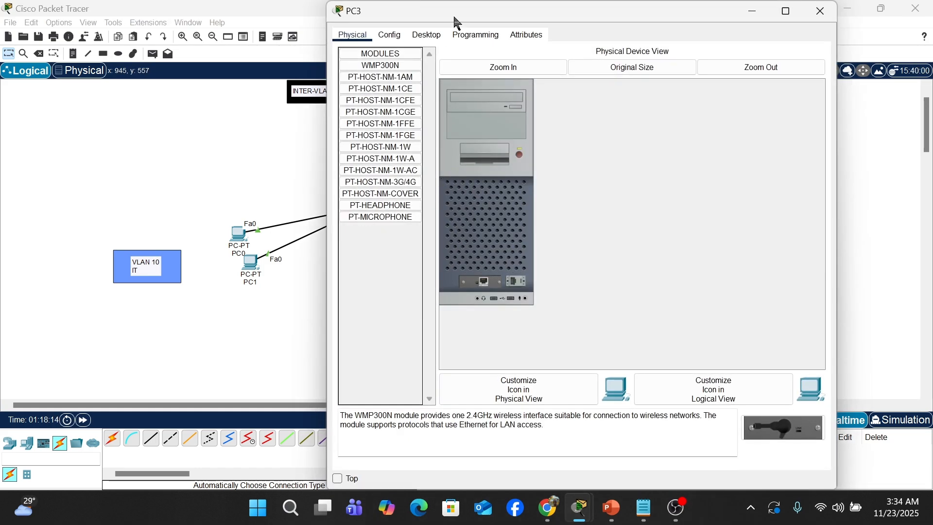
left_click(430, 39)
left_click(388, 78)
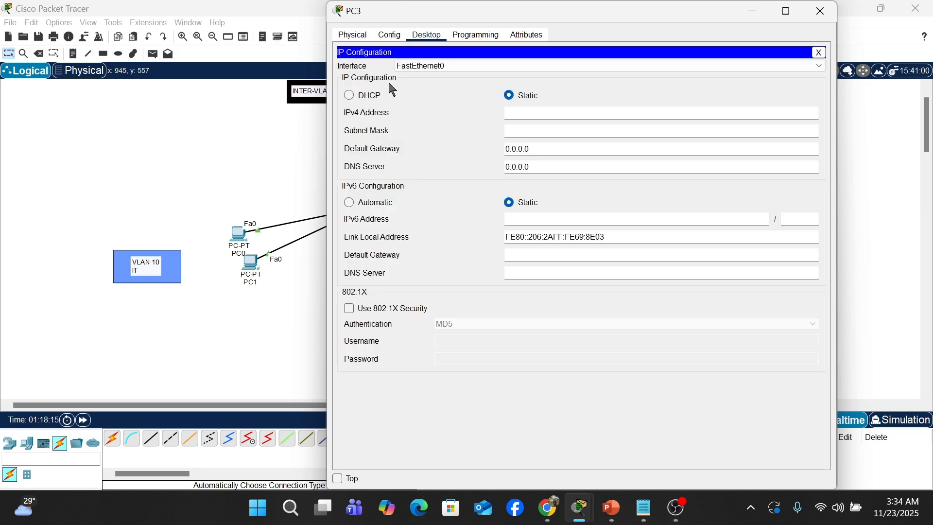
left_click(530, 112)
type("192.168.20.6")
left_click(552, 132)
Set PC3's default gateway to 192.168.20.1 and close the PC3 window
double_click(553, 150)
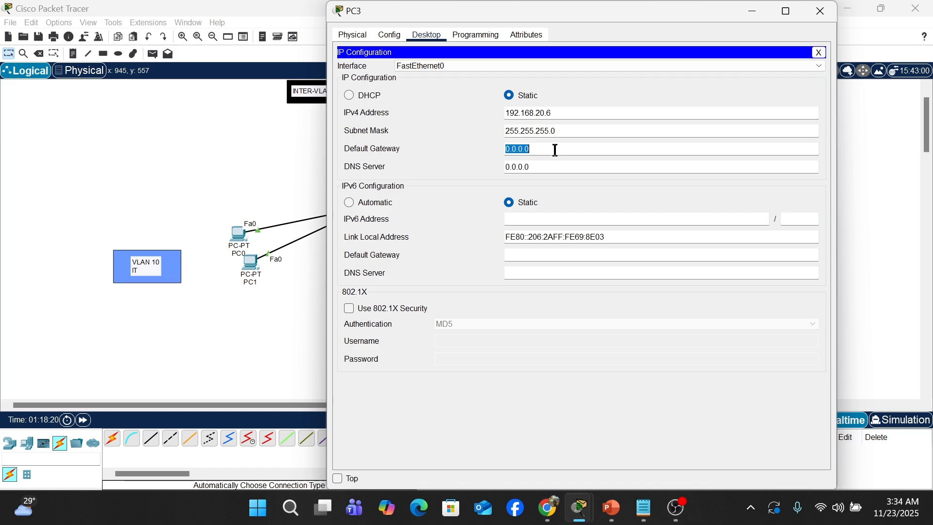
type("192.168.20.1")
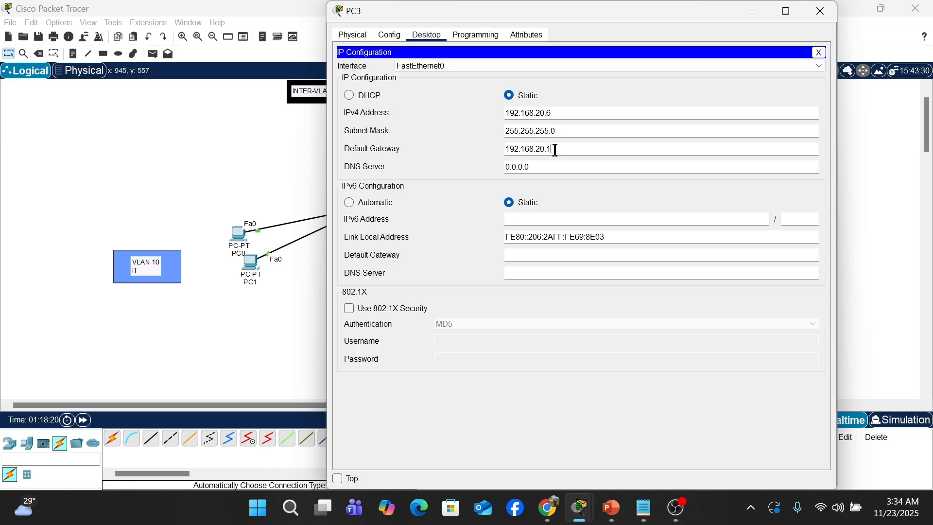
left_click(821, 11)
left_click(477, 248)
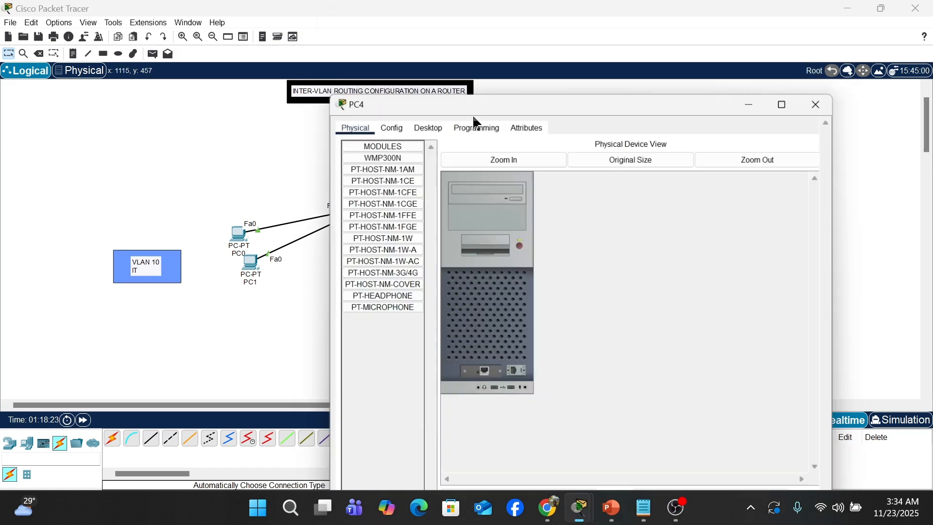
left_click(807, 18)
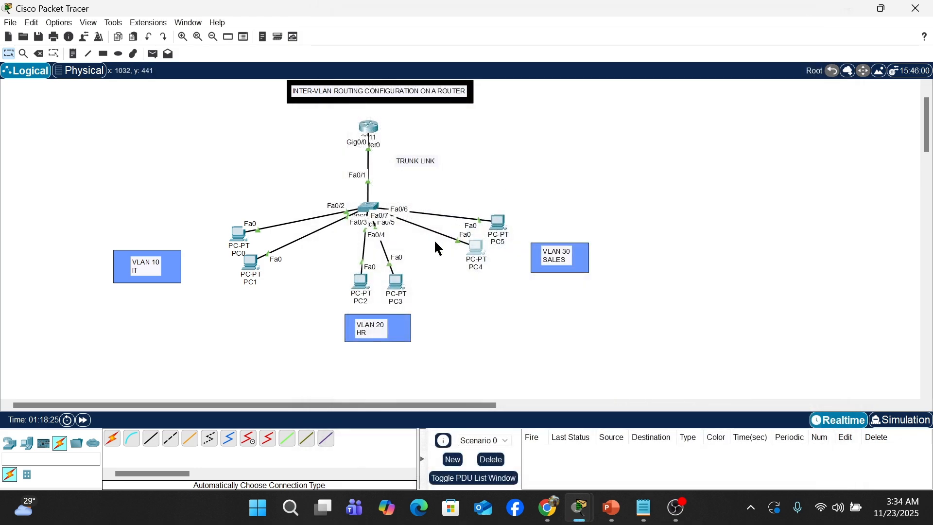
Ping PC2 at 192.168.20.5 from PC3's command prompt and return to the topology
left_click(398, 281)
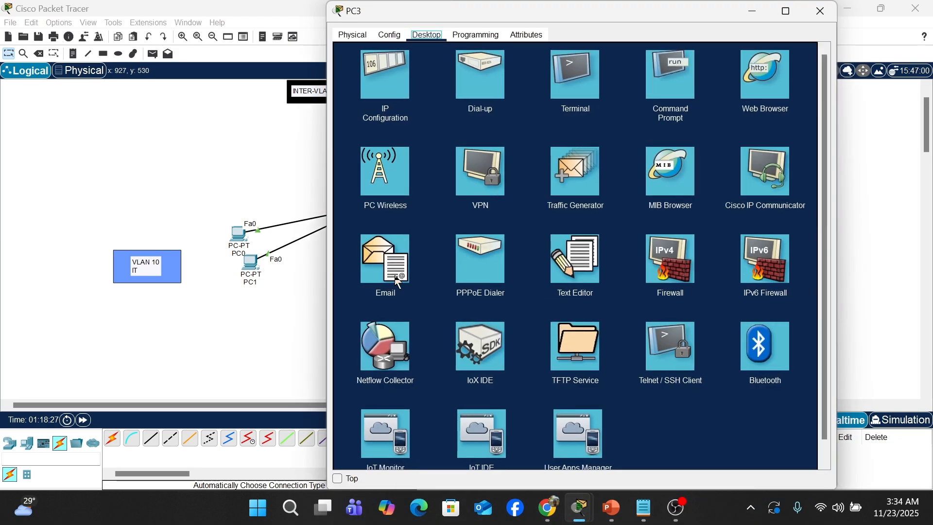
left_click(666, 80)
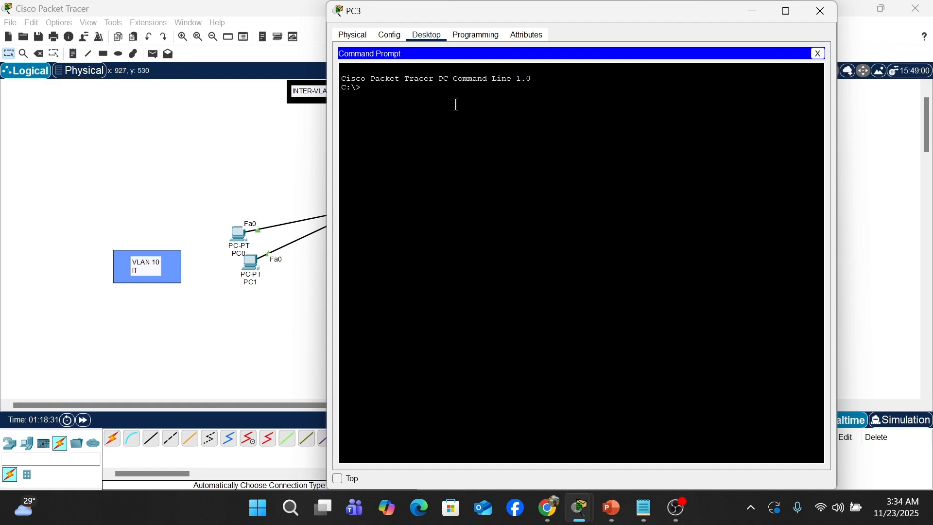
type("PING 192.168.20.5")
key("Return")
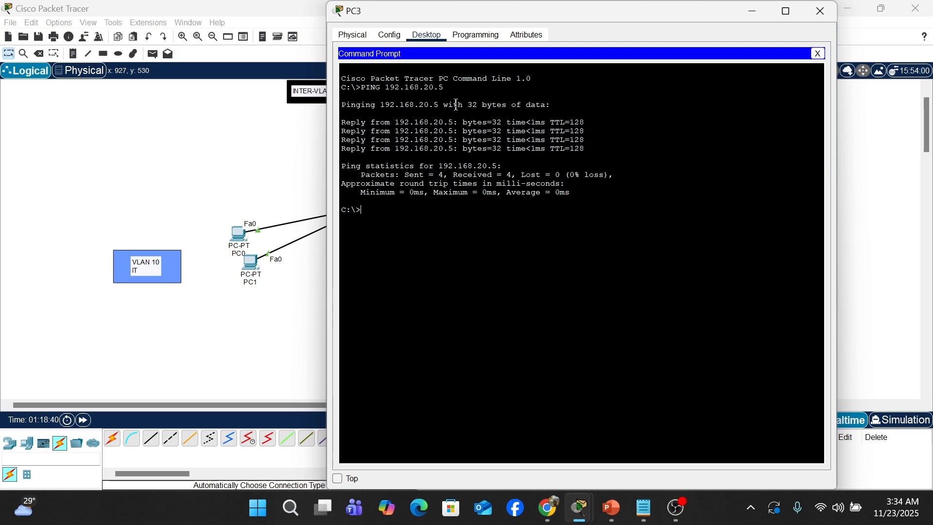
left_click(271, 170)
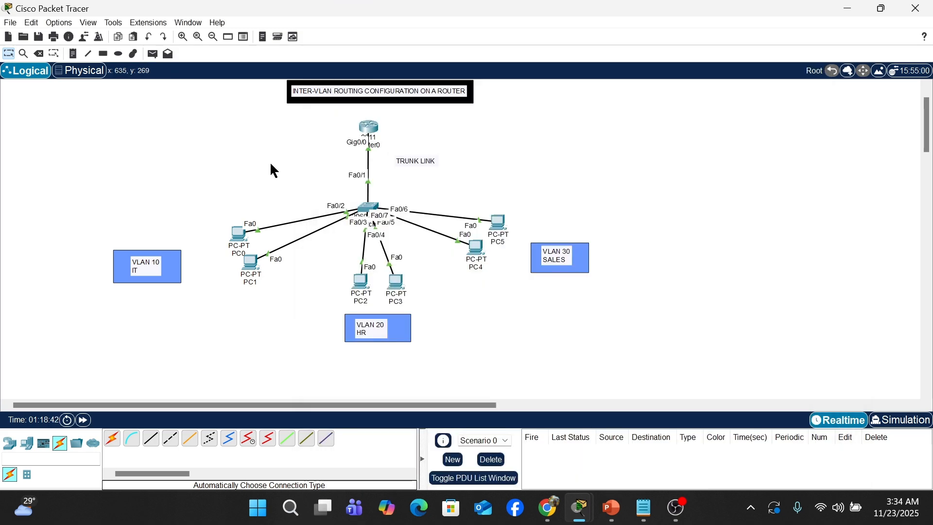
Test inter-VLAN connectivity by pinging 192.168.10.5 in VLAN 10 from PC3's command prompt
left_click(396, 282)
key("Up")
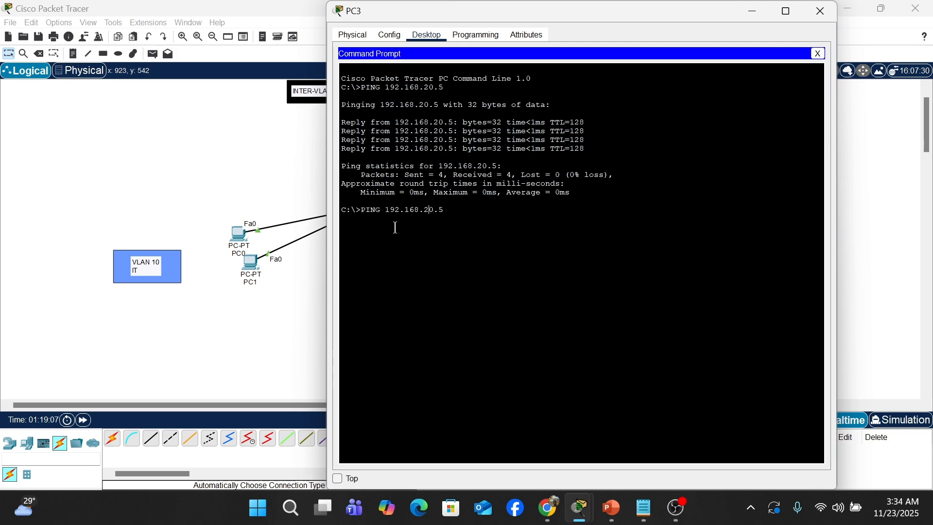
key("Left")
key("Left")
key("Left")
key("BackSpace")
type("1")
key("Return")
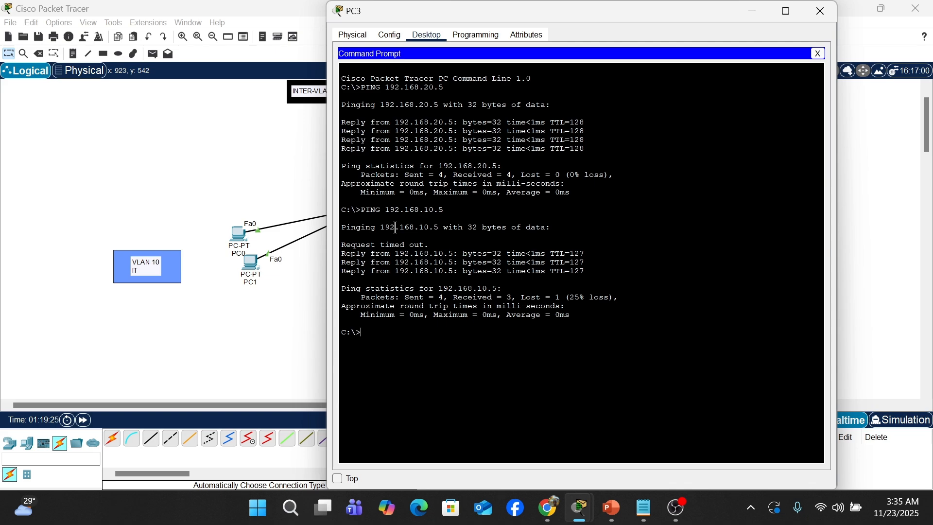
left_click(289, 186)
Try to remove the DOT1Q 10 encapsulation from Router0's global configuration mode, reusing the command history
left_click(370, 128)
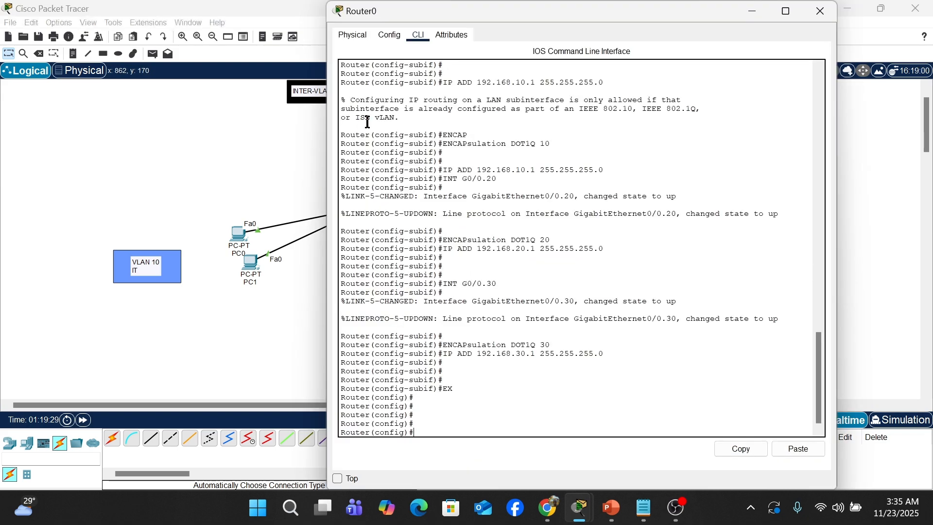
key("Up")
key("Up")
key("Up")
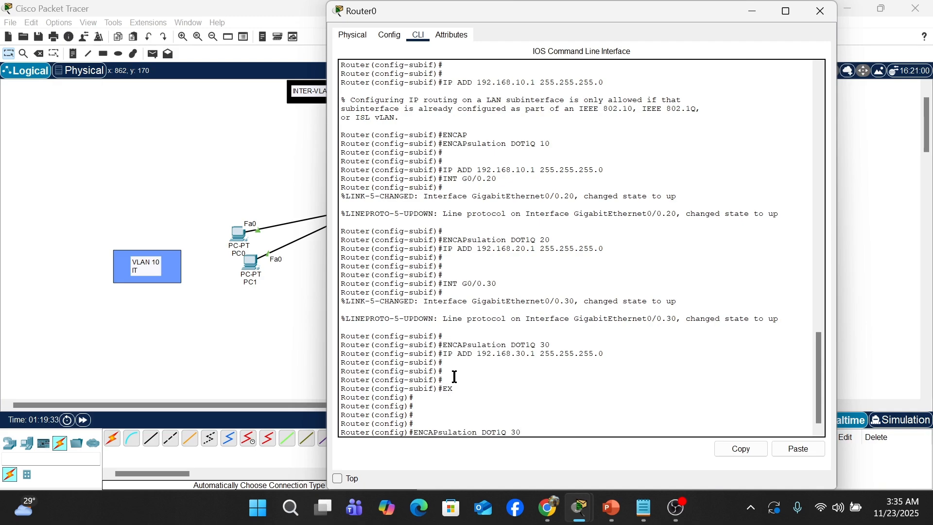
key("Up")
key("Up")
key("Up")
key("Up")
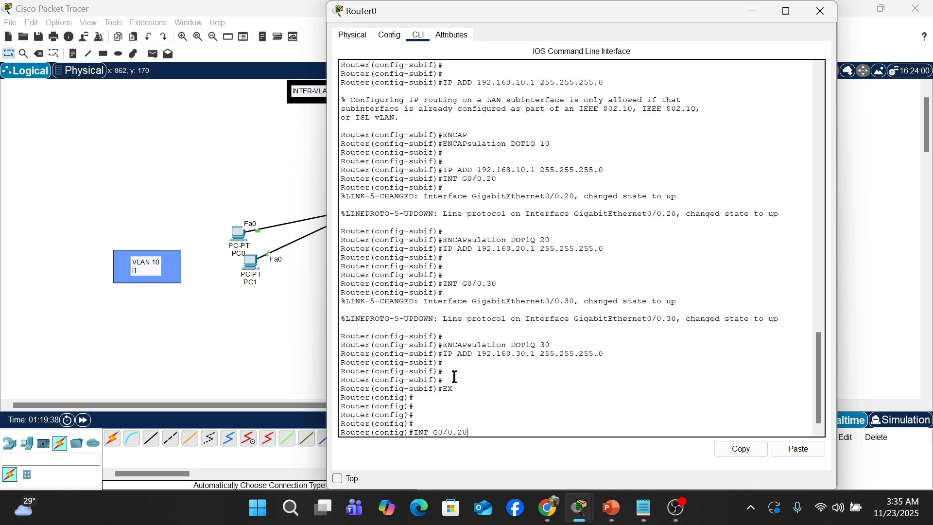
key("Up")
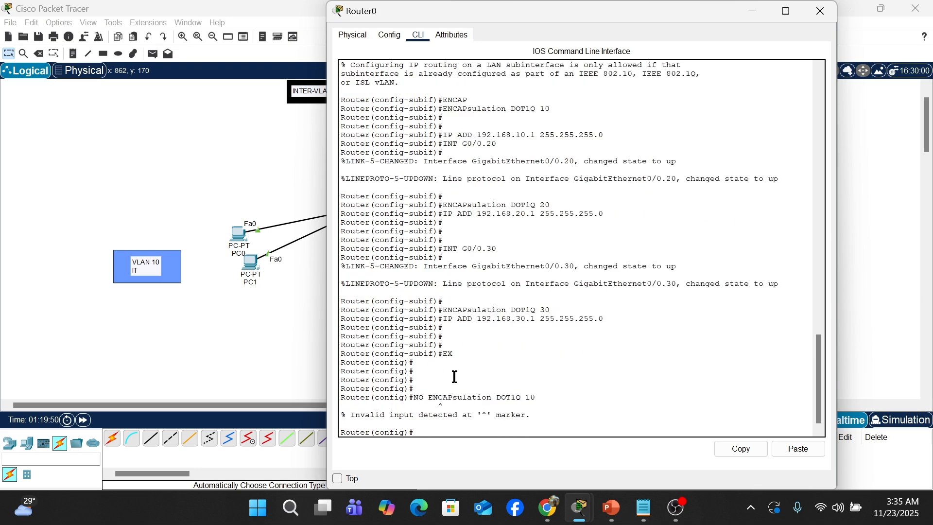
Enter subinterface G0/0.10 on Router0 and remove its encapsulation with NO ENCAPSULATION DOT1Q 10
type("INT G0/0.10")
key("Return")
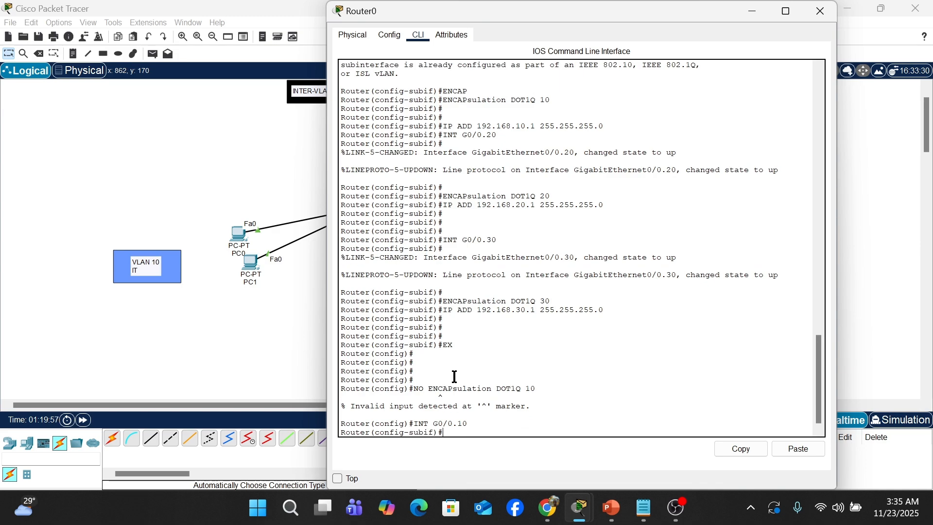
type("NO EN")
key("Tab")
type("DOT1")
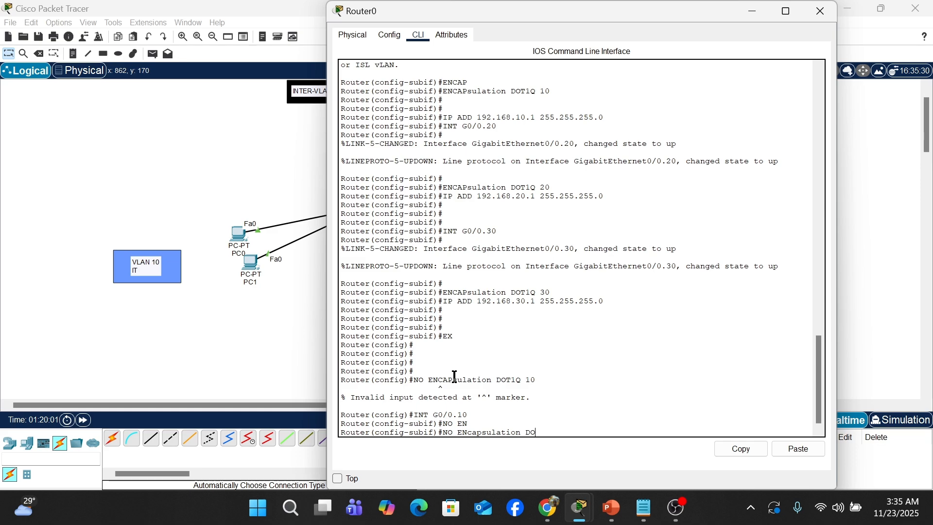
type("Q 10")
key("Return")
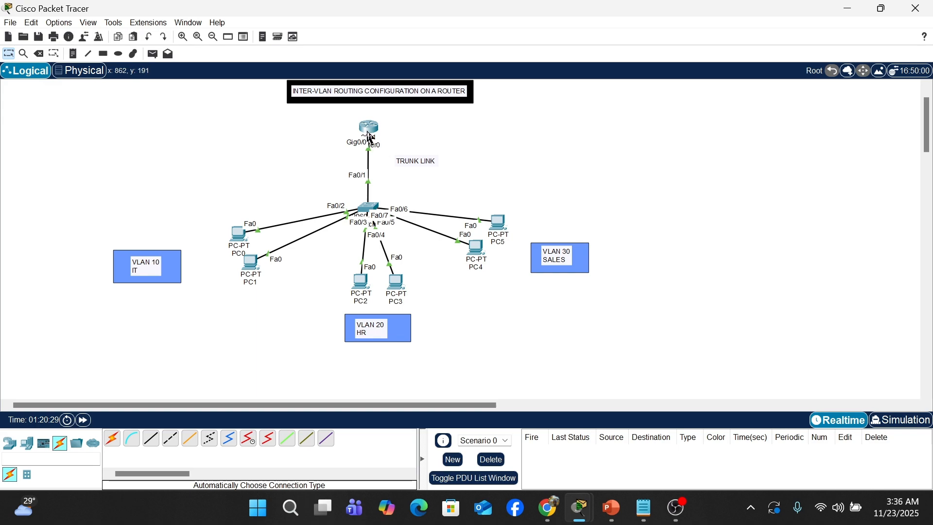
Repeat the ping to 192.168.10.5 from PC3 to test VLAN 10 reachability without the encapsulation, and return to the topology
mouse_move(371, 137)
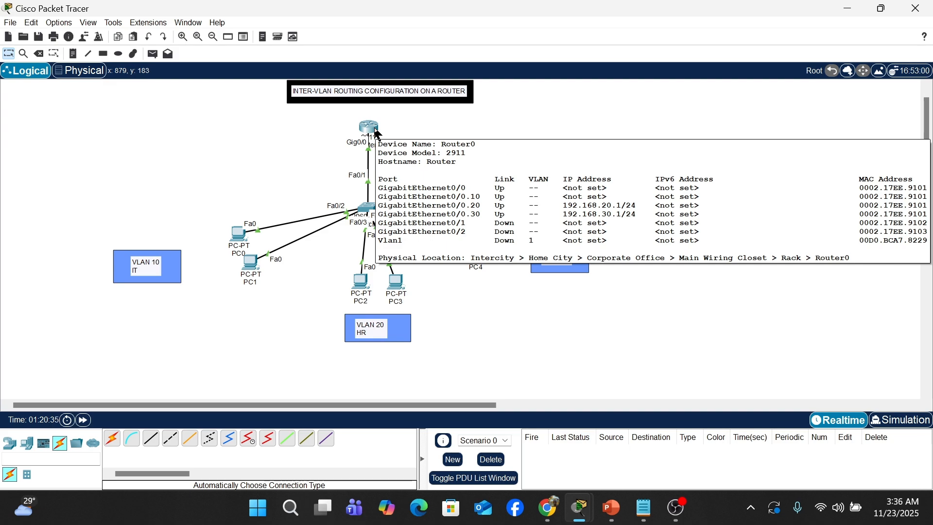
left_click(363, 288)
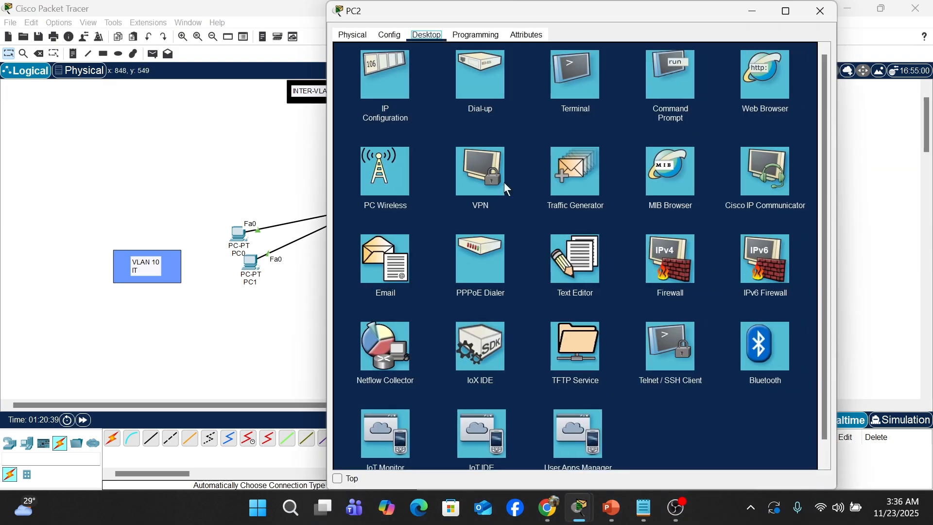
left_click(821, 10)
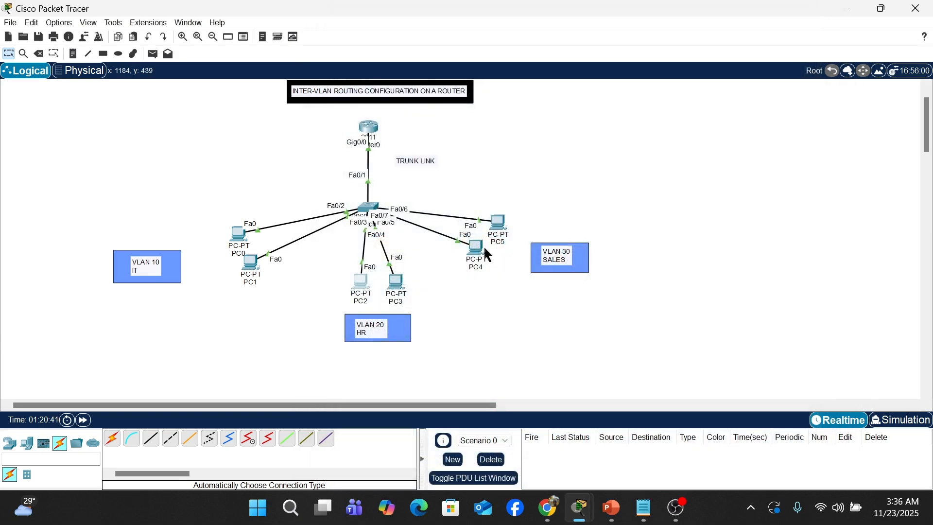
left_click(393, 281)
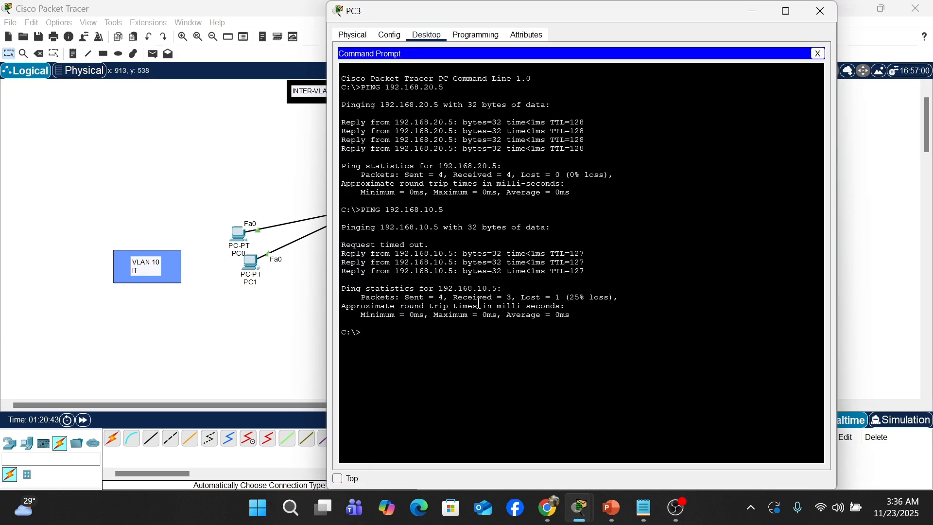
key("Up")
key("Return")
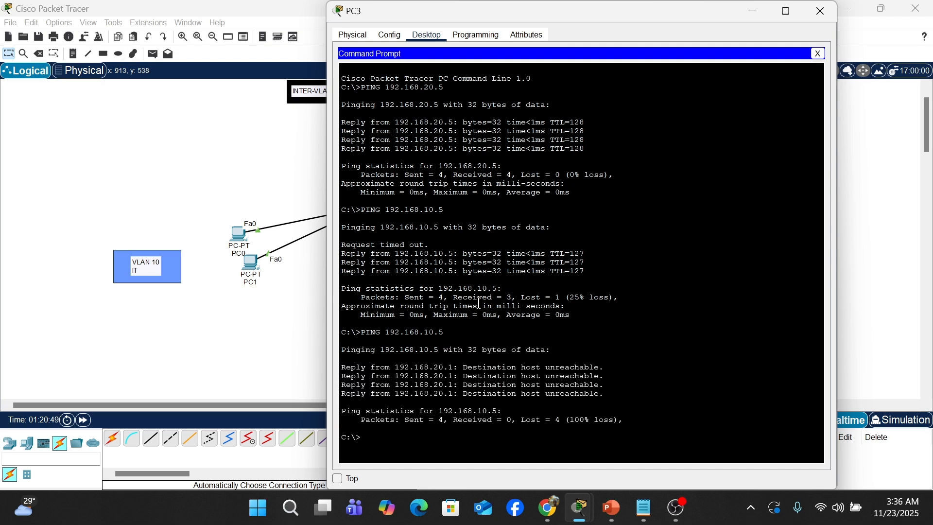
left_click(302, 287)
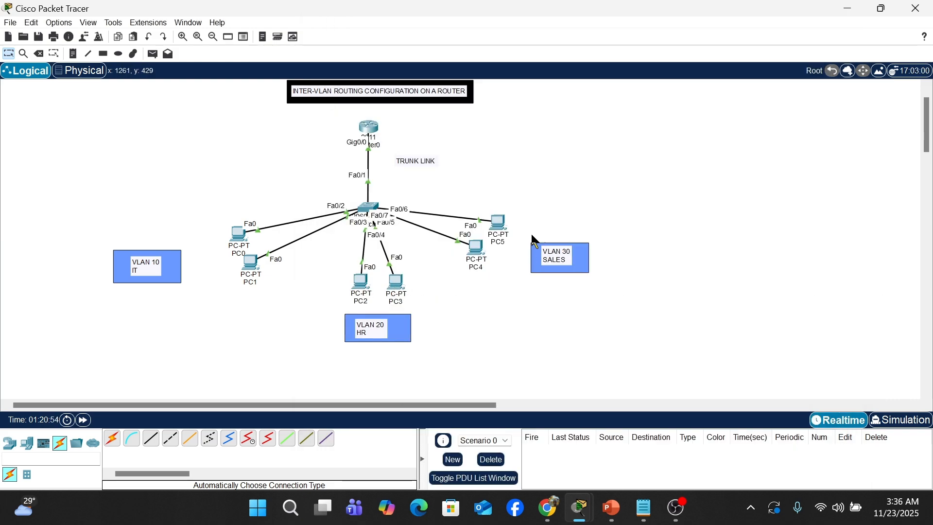
Move PC2 slightly farther from PC3 in the VLAN 20 group and close its window without changes
mouse_move(358, 301)
left_mouse_down()
mouse_move(349, 299)
mouse_move(437, 333)
mouse_move(341, 305)
left_mouse_up()
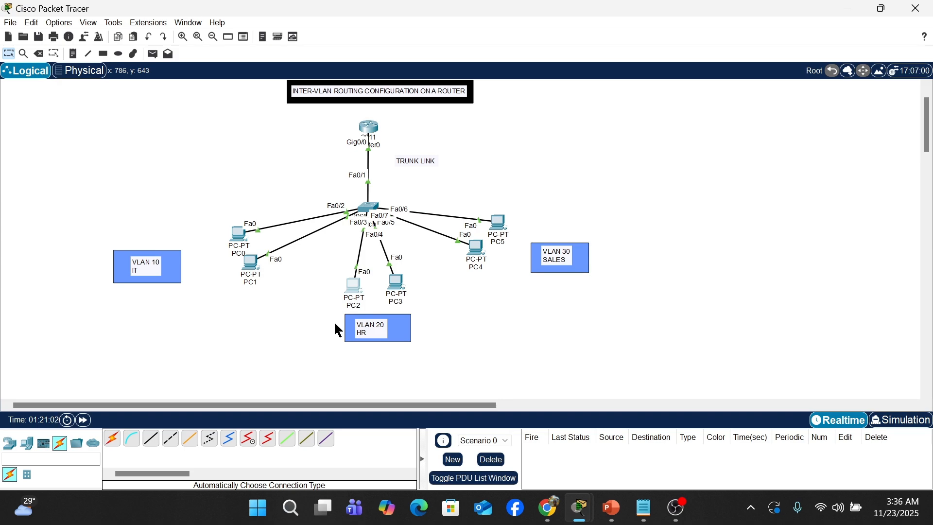
left_click(359, 288)
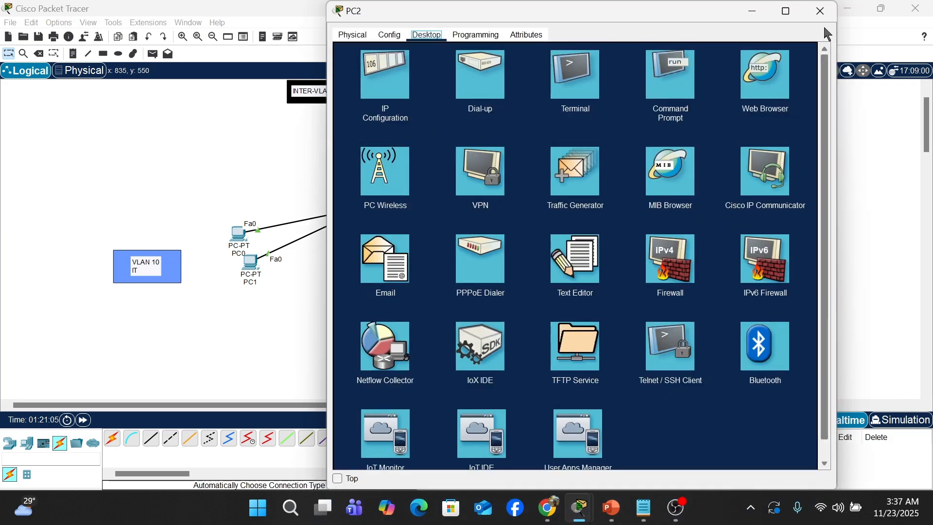
left_click(819, 9)
Set PC4's static IPv4 address to 192.168.30.5 in its IP configuration
left_click(476, 248)
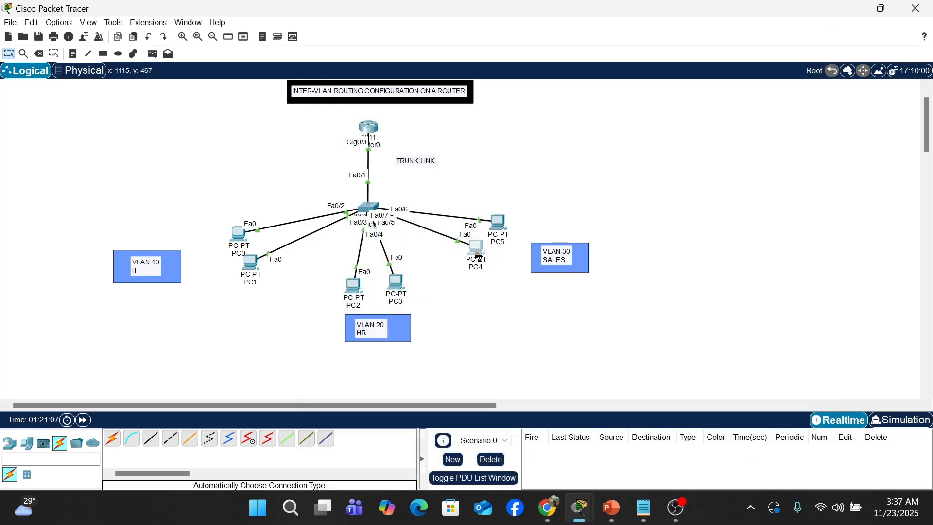
left_click(429, 37)
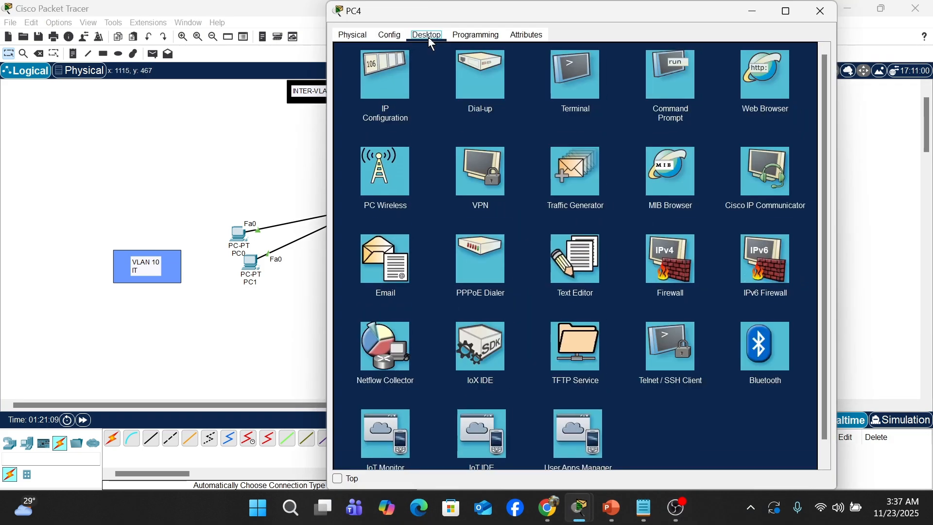
left_click(384, 78)
left_click(574, 107)
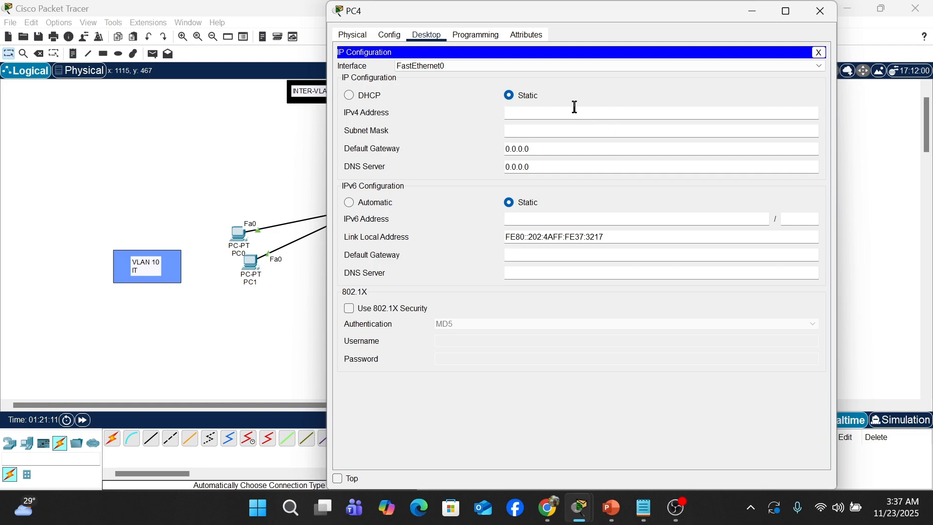
type("192.168.20.1")
key("BackSpace")
key("BackSpace")
key("BackSpace")
key("BackSpace")
type("30.5")
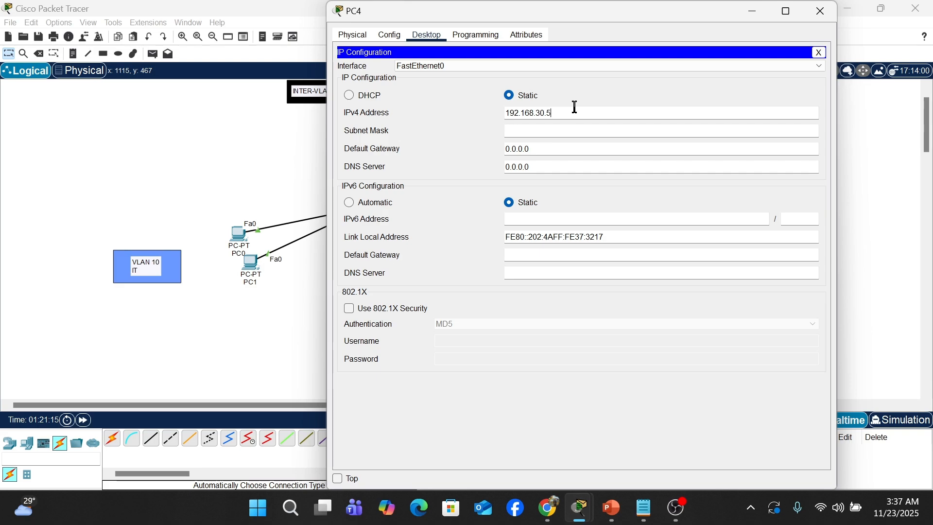
Set PC4's default gateway to 192.168.30.1 with subnet mask 255.255.255.0 and close its window
left_click(554, 146)
double_click(554, 145)
type("192.168.20.1")
key("BackSpace")
key("BackSpace")
key("BackSpace")
key("BackSpace")
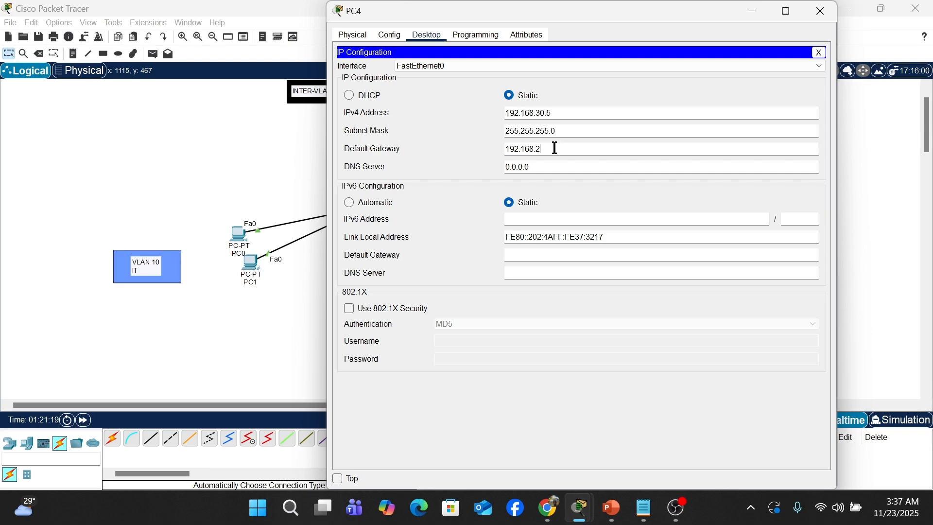
type("30.1")
double_click(554, 148)
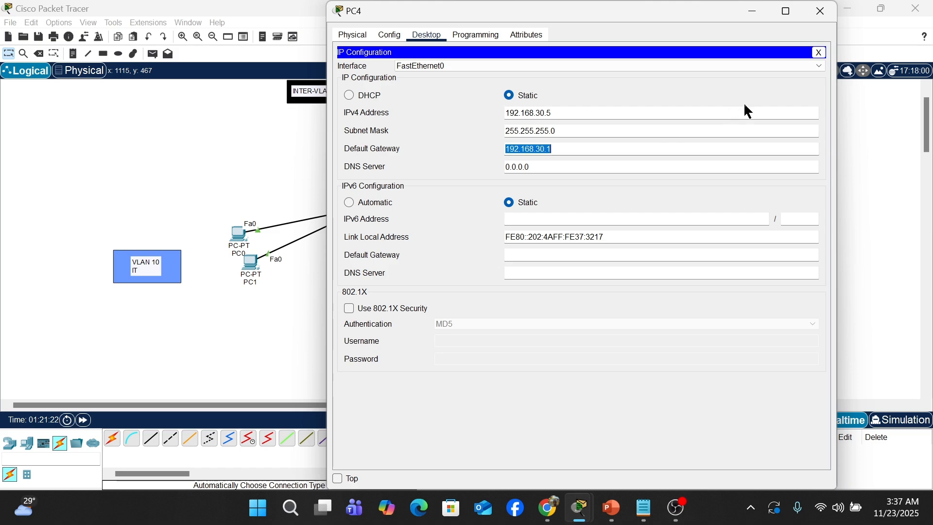
left_click(821, 11)
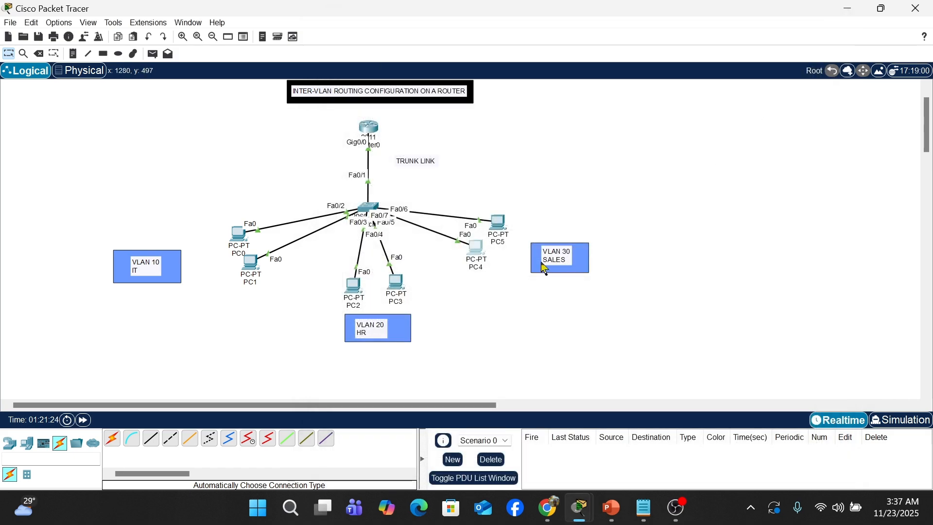
Test connectivity within VLAN 30 by pinging 192.168.30.5 from PC5's command prompt
double_click(503, 215)
left_click(664, 167)
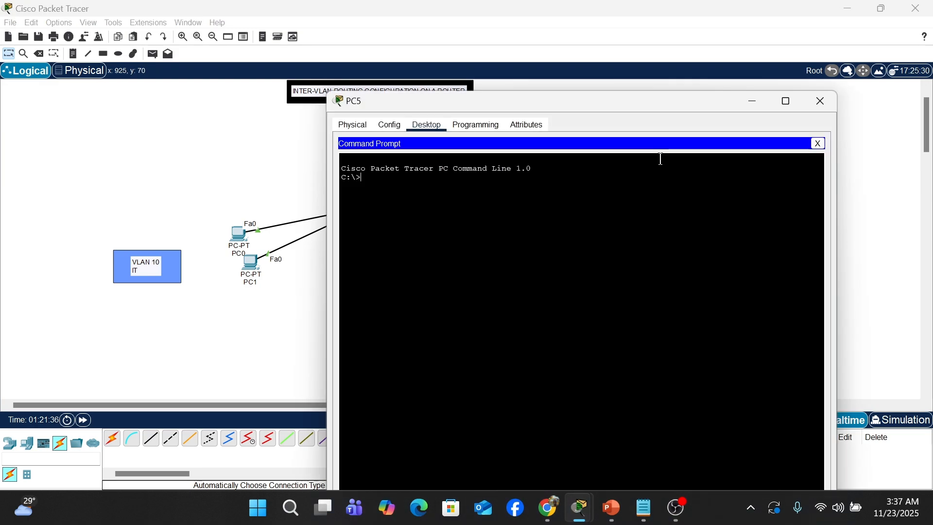
type("PING")
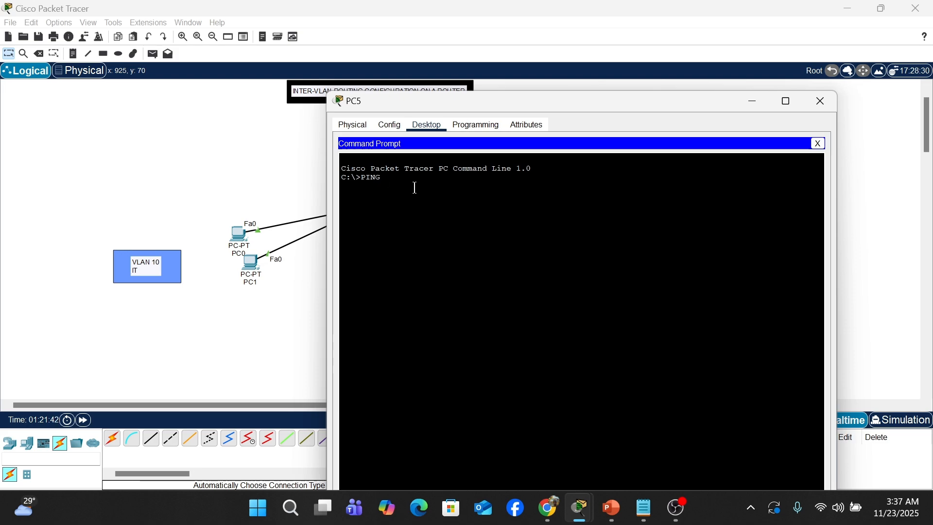
type(" 192.168.30.5")
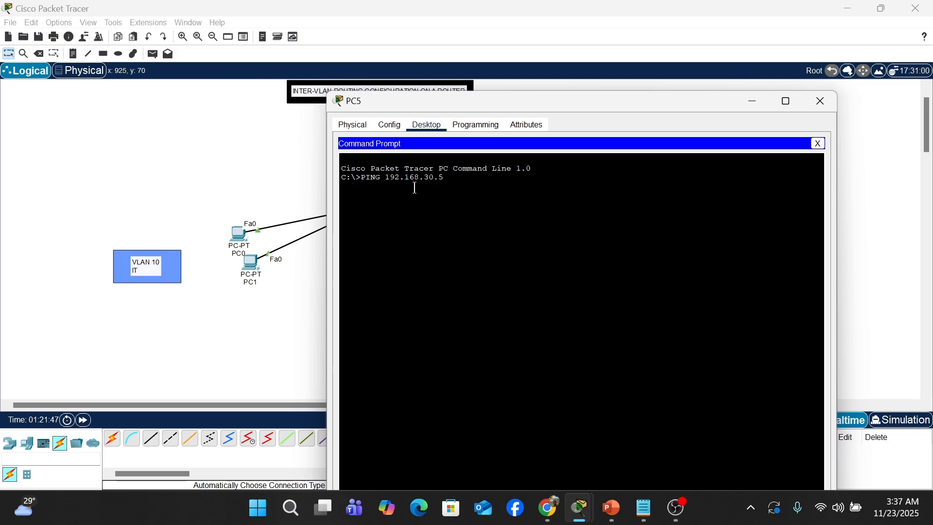
key("Return")
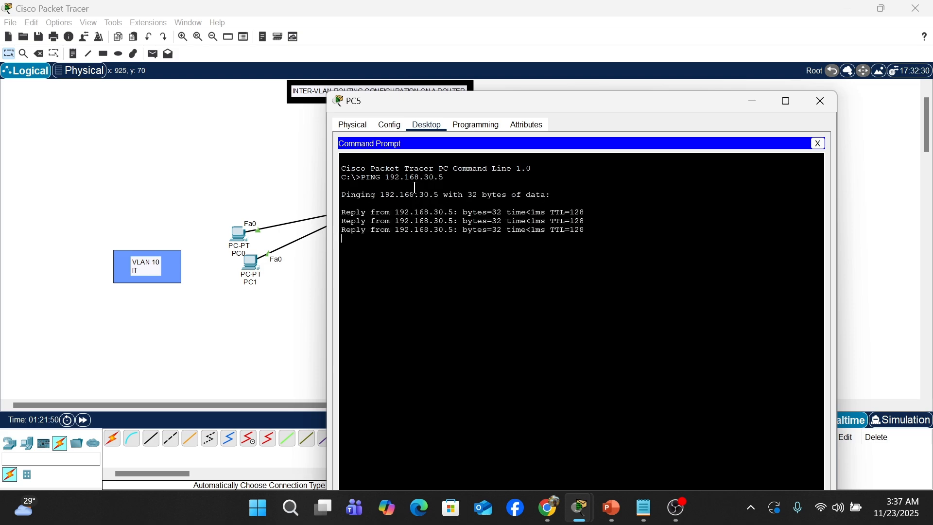
Test routing from VLAN 30 to VLAN 20 by pinging 192.168.20.5 from PC5
key("Up")
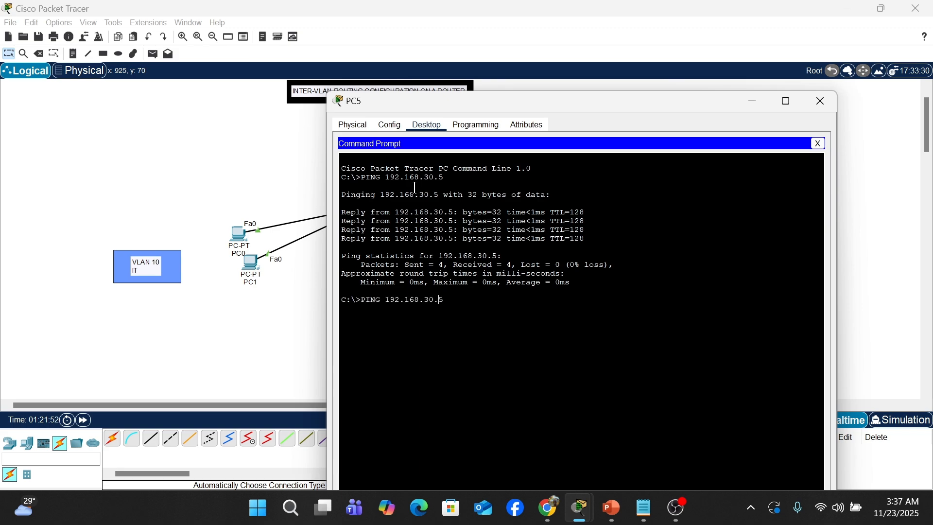
key("BackSpace")
type("2")
key("Return")
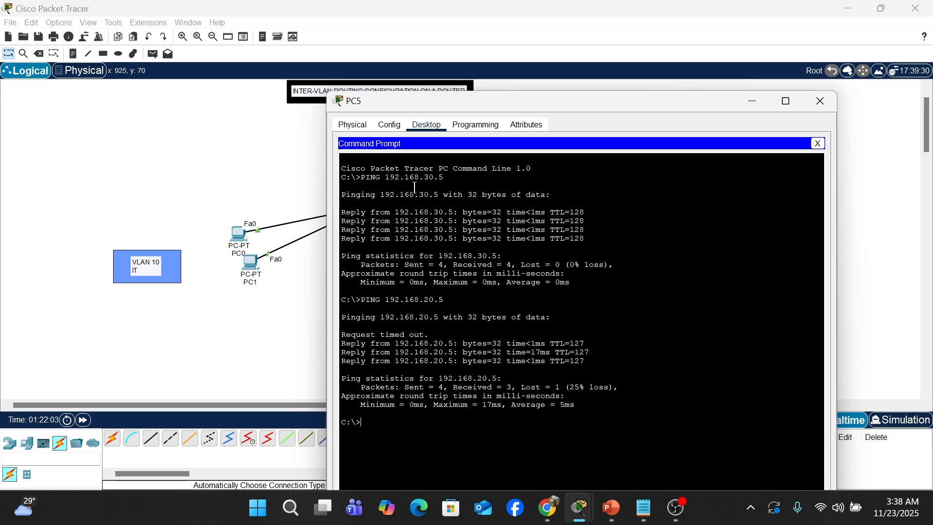
Ping 192.168.10.5 in VLAN 10 from PC5 and return to the topology
key("Up")
key("Left")
key("BackSpace")
type("1")
key("Return")
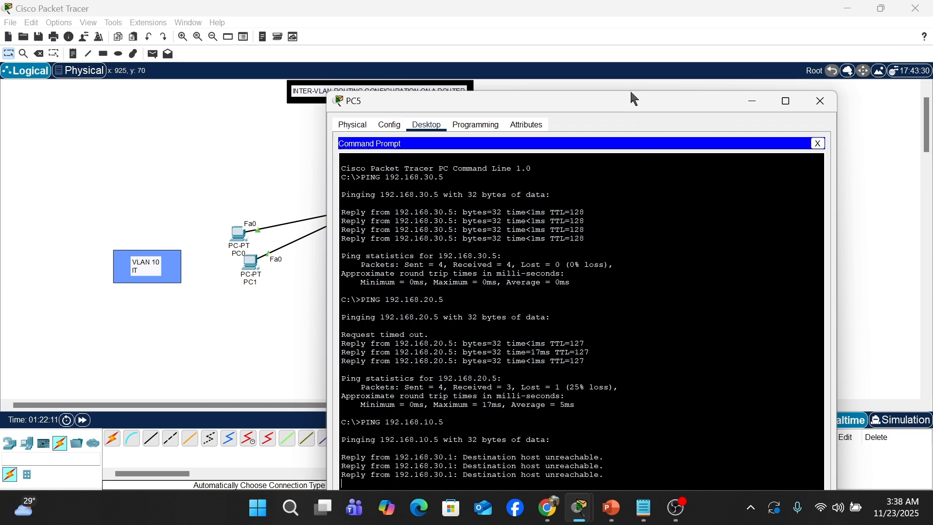
left_click_drag(630, 90, 648, 36)
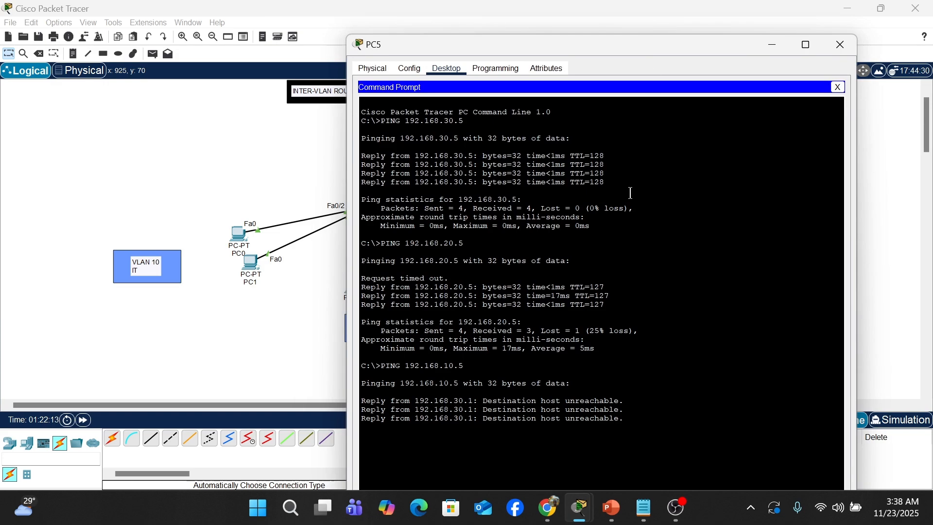
left_click(334, 174)
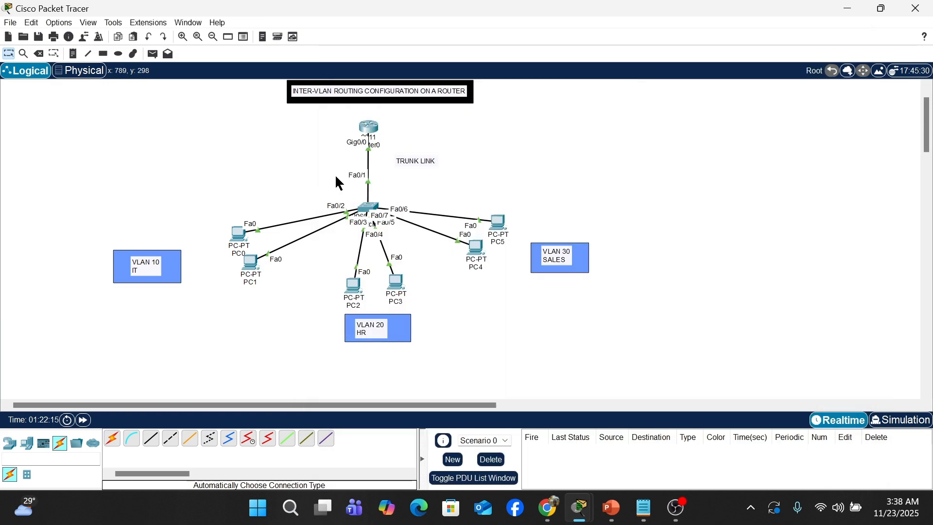
Open Router0's command line and enter subinterface G0/0.10 by recalling INT G0/0.10 from the command history
mouse_move(372, 134)
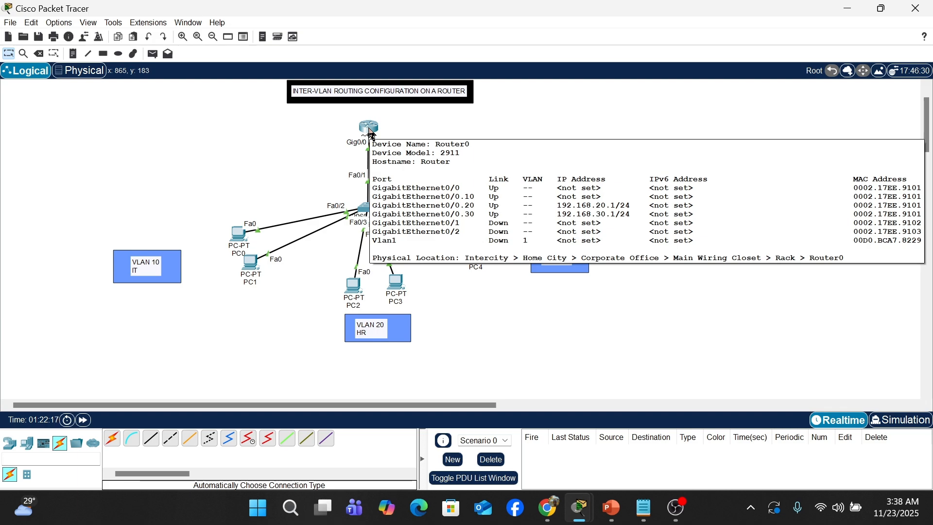
left_click(369, 127)
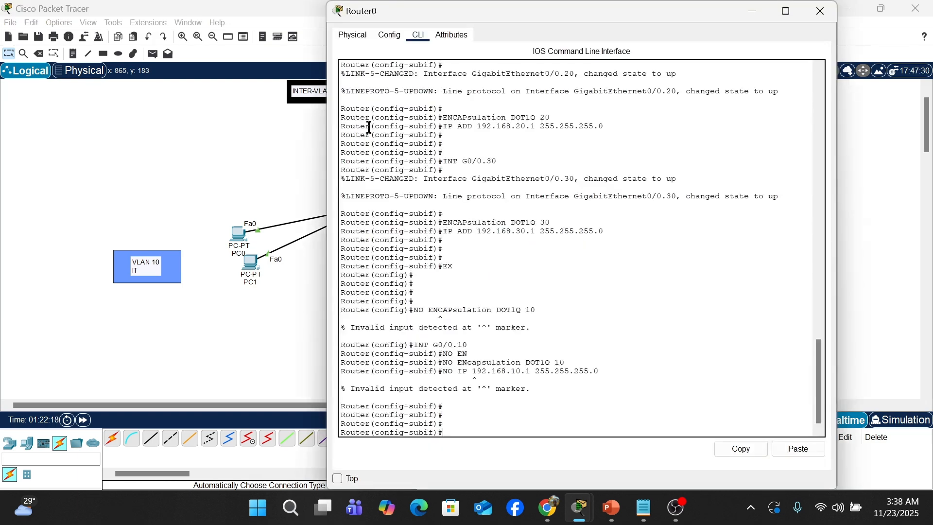
key("Up")
key("Up")
key("Up")
key("Up")
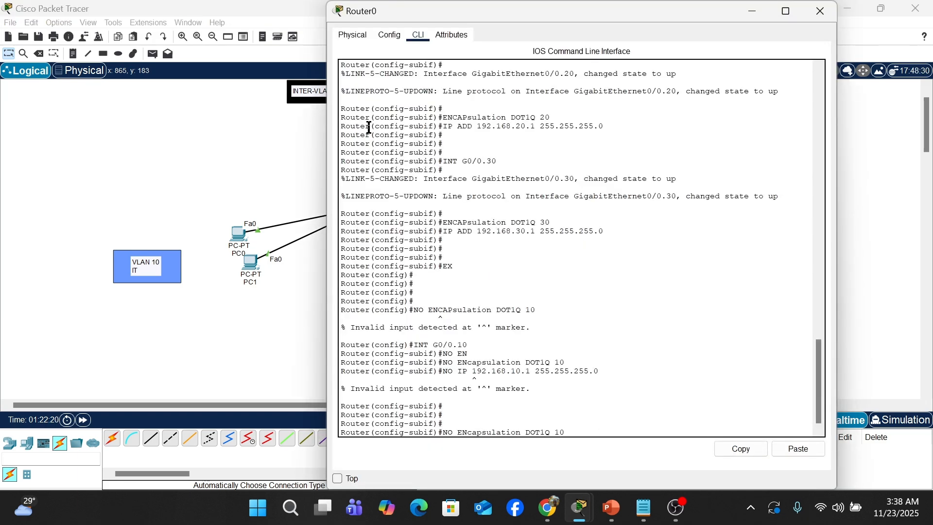
key("Return")
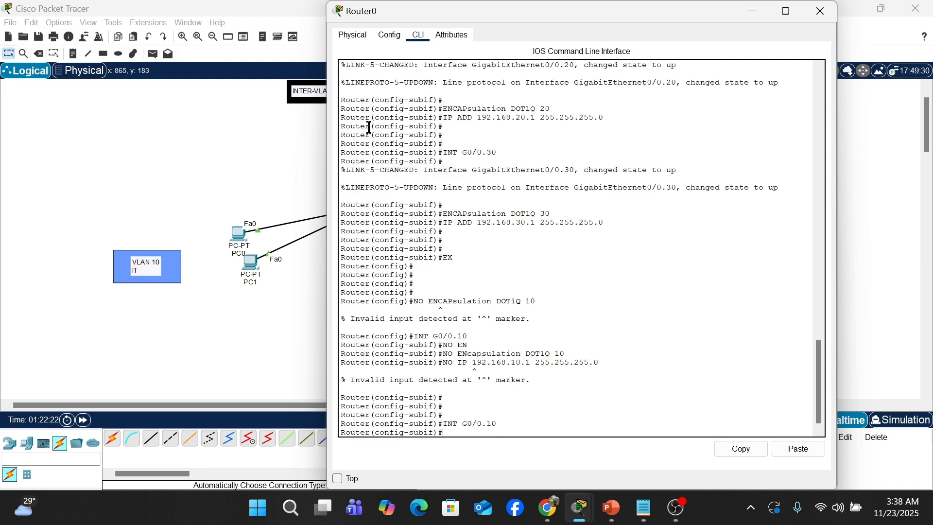
Restore the VLAN 10 tagging on subinterface G0/0.10 with ENCAPSULATION DOT1Q 10, adapting the recalled NO command
key("Up")
key("Up")
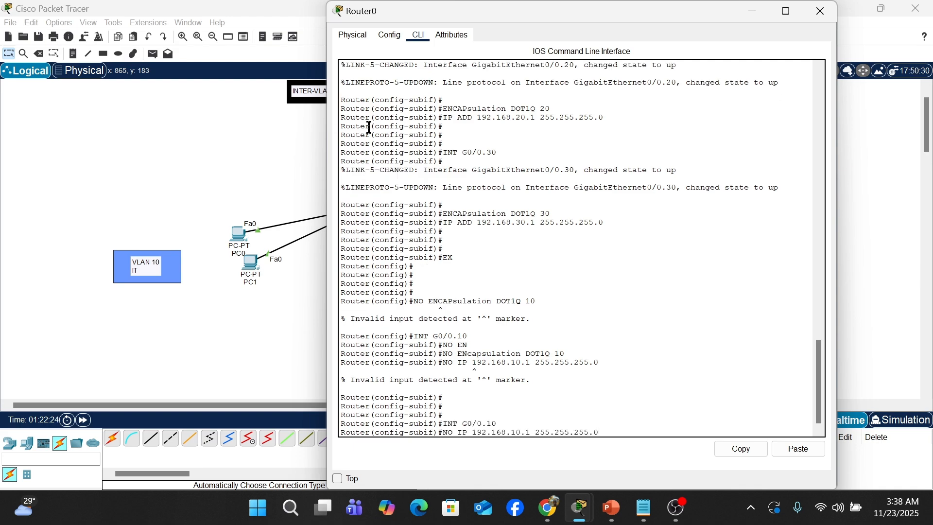
key("Up")
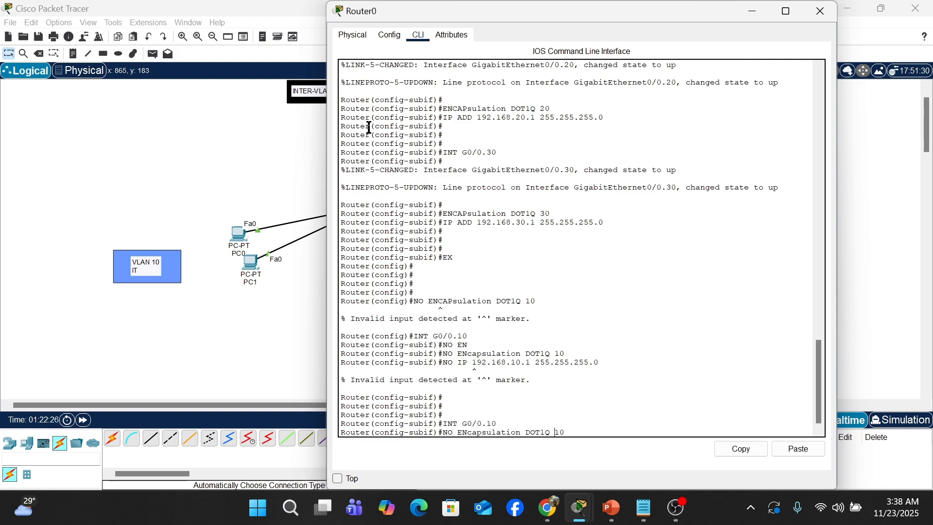
key("Left")
key("Left")
key("Left")
key("Left")
key("Left")
key("Left")
key("Left")
key("Left")
key("Left")
key("Left")
key("Left")
key("Left")
key("Left")
key("Left")
key("Left")
key("Left")
key("BackSpace")
key("BackSpace")
key("BackSpace")
key("Return")
Try to assign the subinterface address with IP 192.168.10.1 255.255.255.0, adapting the recalled NO IP command
key("Up")
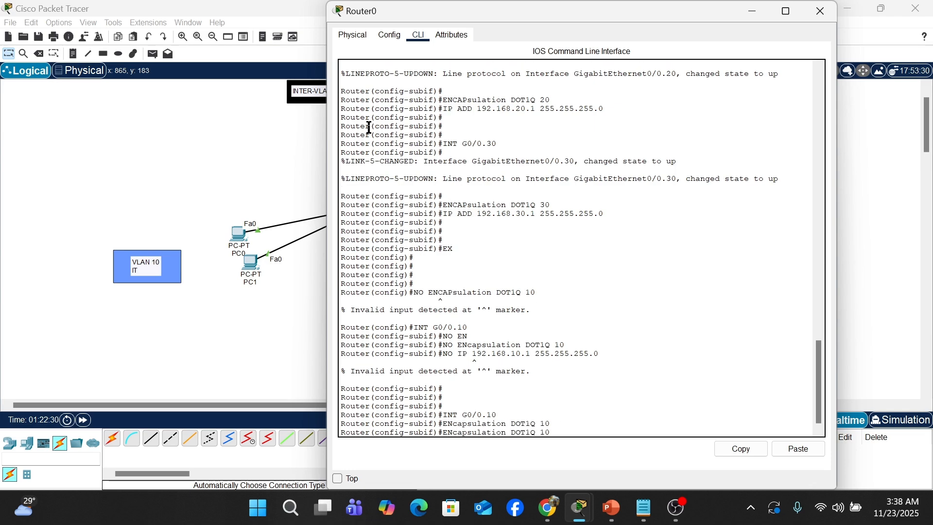
key("Up")
key("Up")
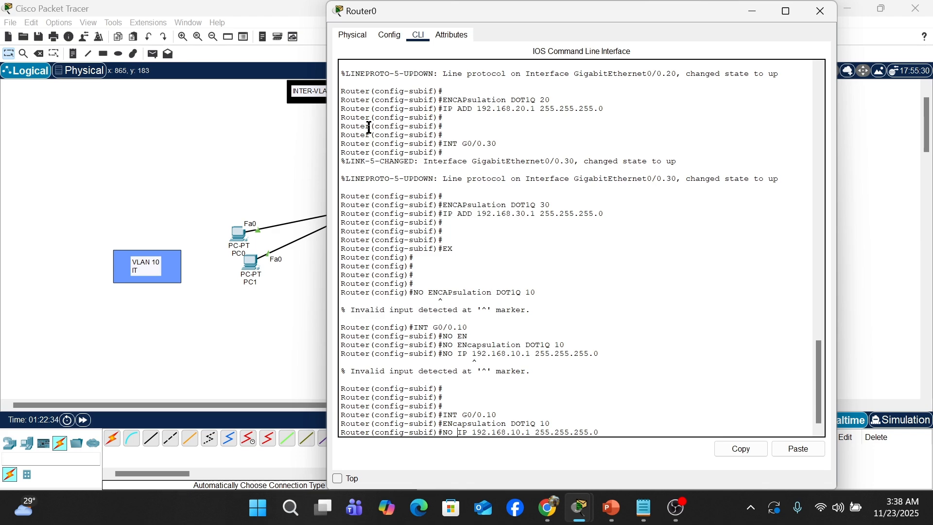
key("BackSpace")
key("BackSpace")
key("BackSpace")
key("Return")
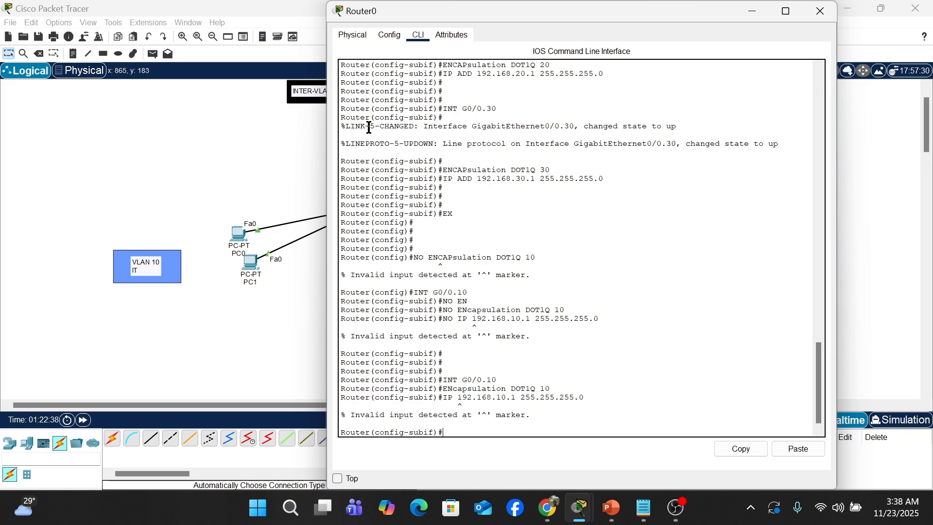
Assign the address to G0/0.10 with IP ADD 192.168.10.1 255.255.255.0 and return to the topology
key("Up")
key("Left")
key("Left")
key("Left")
key("Left")
key("Left")
key("Left")
key("Left")
key("Left")
key("Left")
key("Left")
key("Left")
key("Left")
type("ADD")
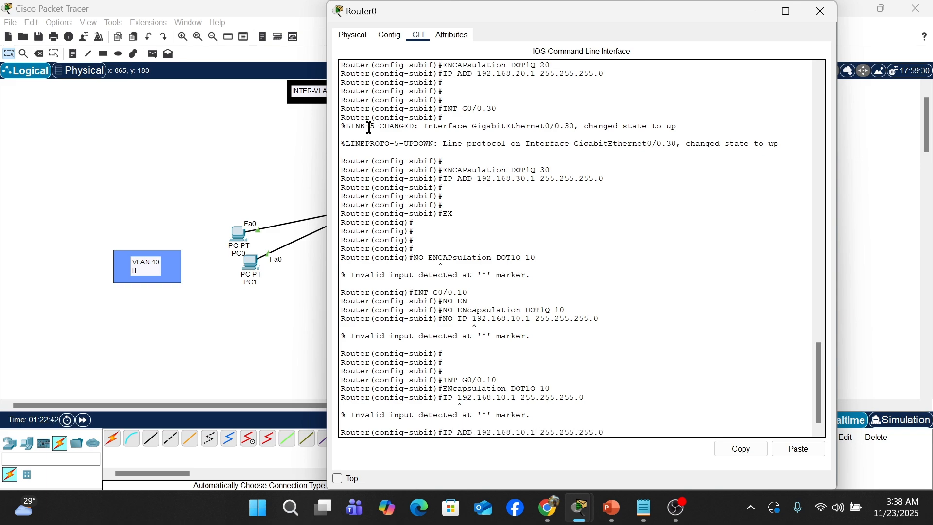
key("Return")
key("Return")
key("Return")
key("Return")
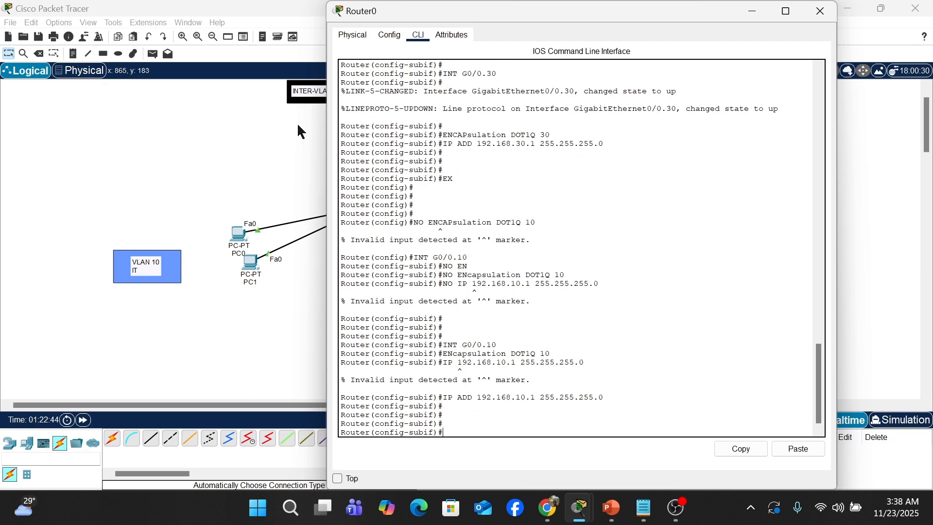
left_click(241, 161)
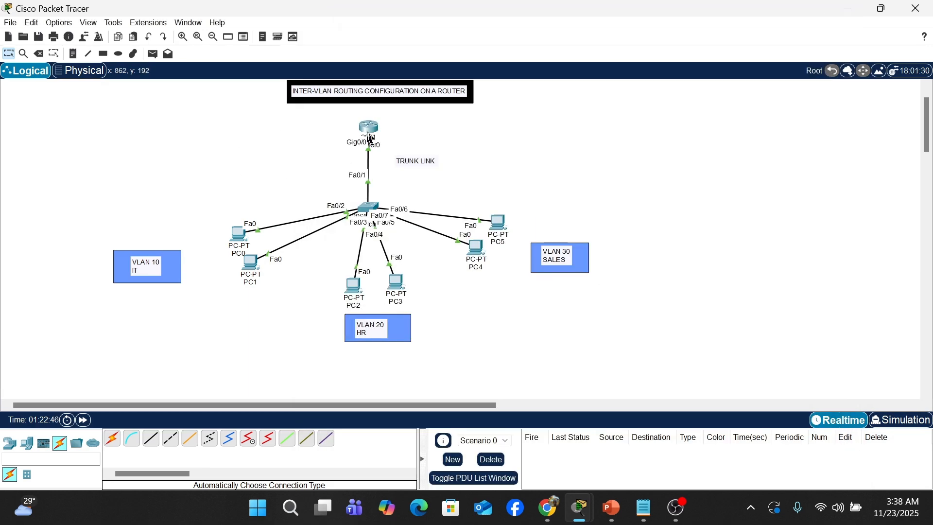
mouse_move(371, 131)
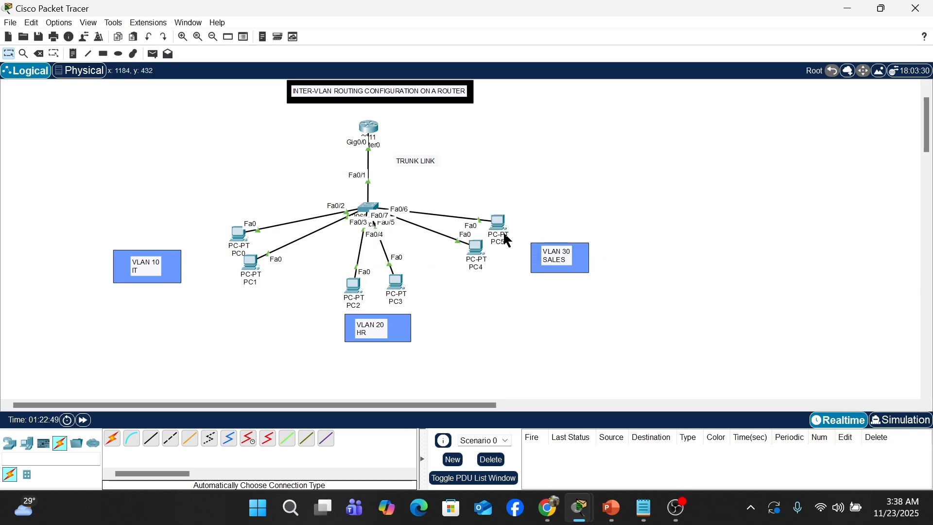
Repeat the ping to 192.168.10.5 from PC5's enlarged command prompt to retest VLAN 10 reachability, and close the window
left_click(498, 223)
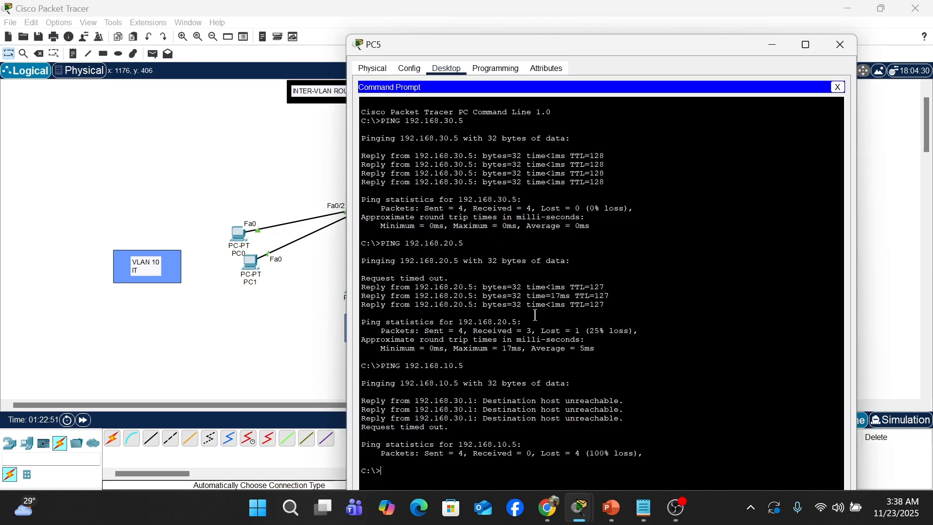
left_click_drag(612, 45, 612, 3)
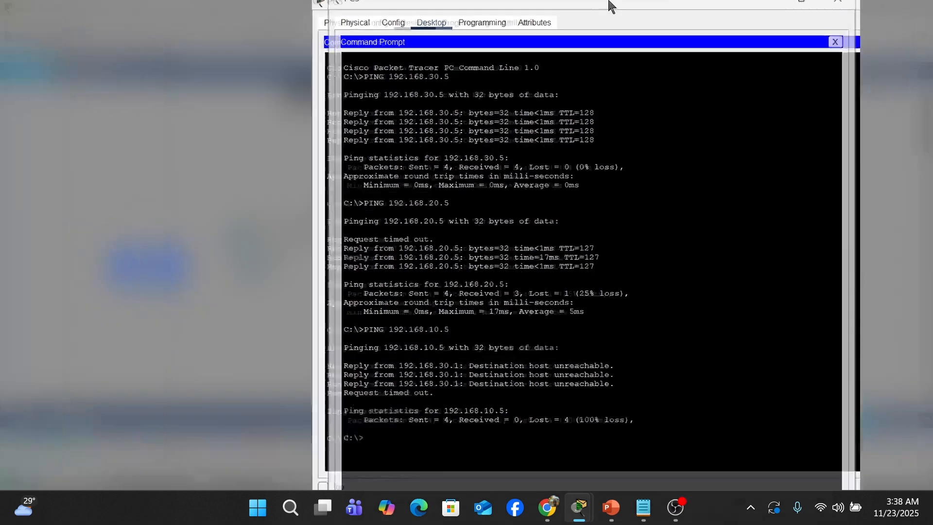
key("Up")
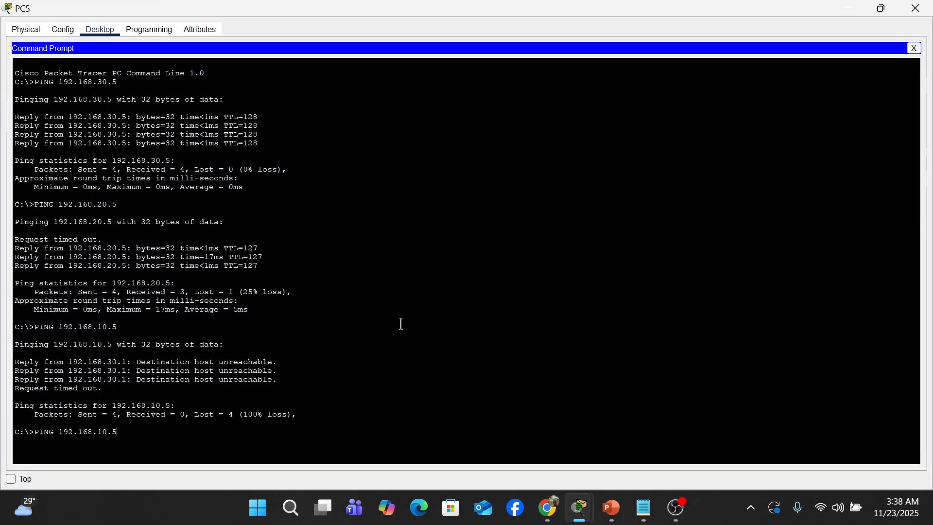
key("Return")
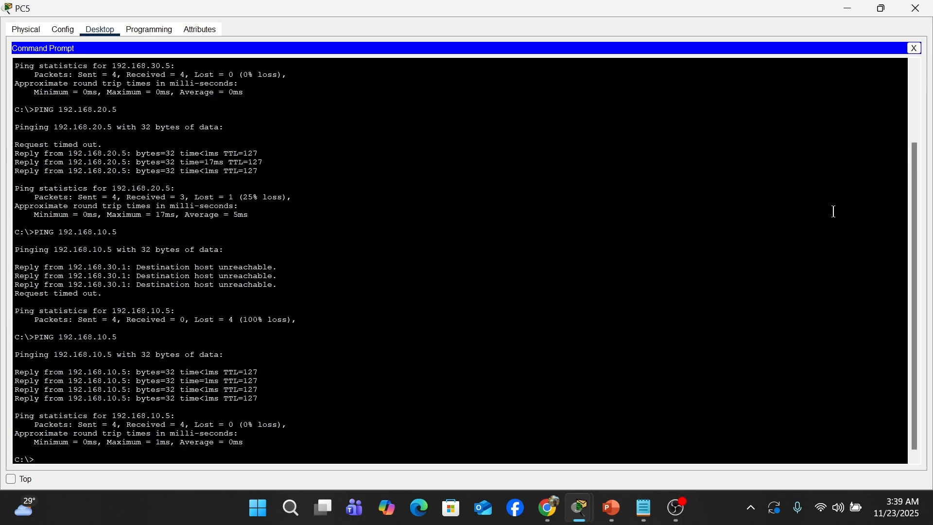
left_click(914, 11)
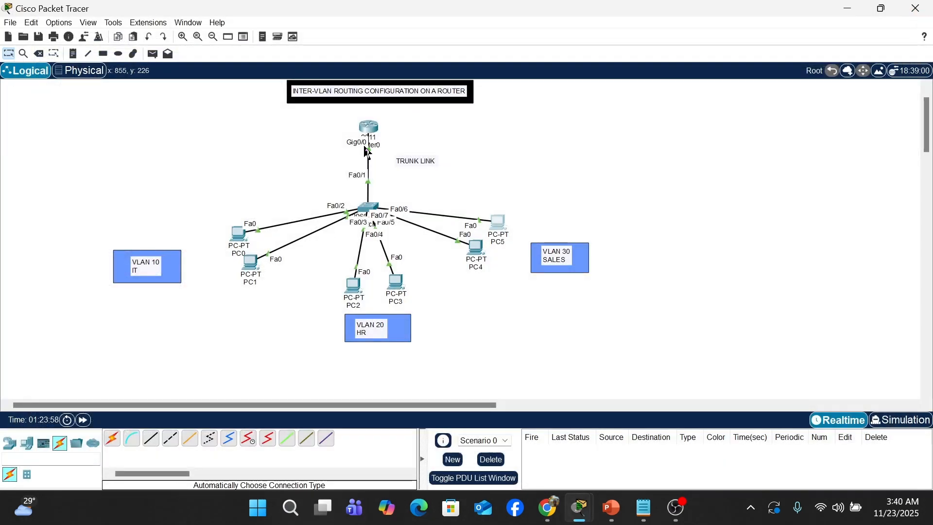